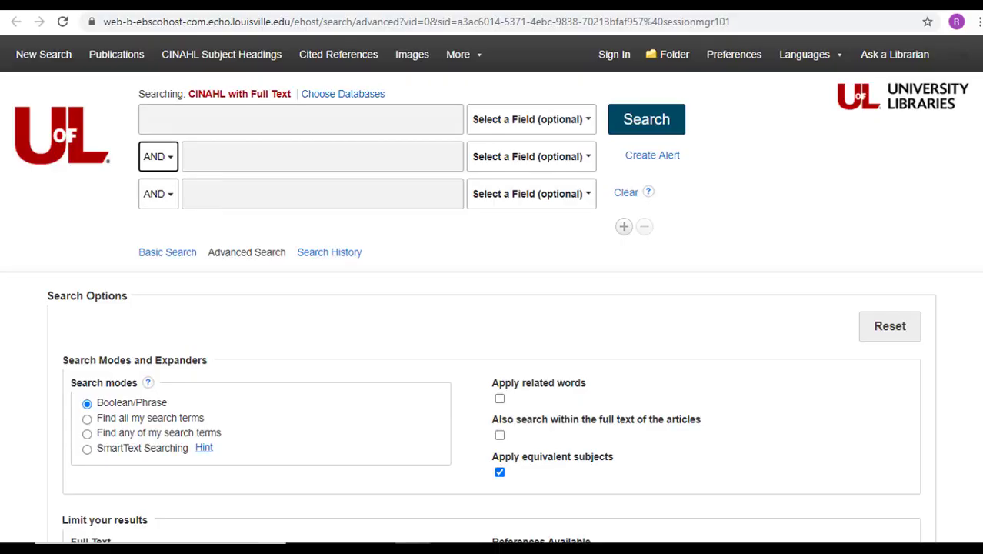
pyautogui.click(624, 226)
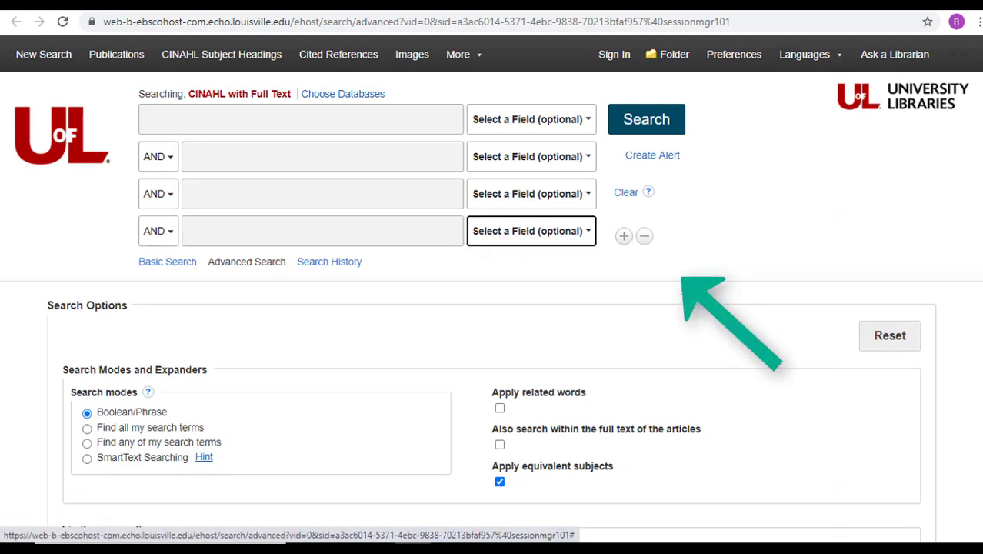
pyautogui.click(624, 233)
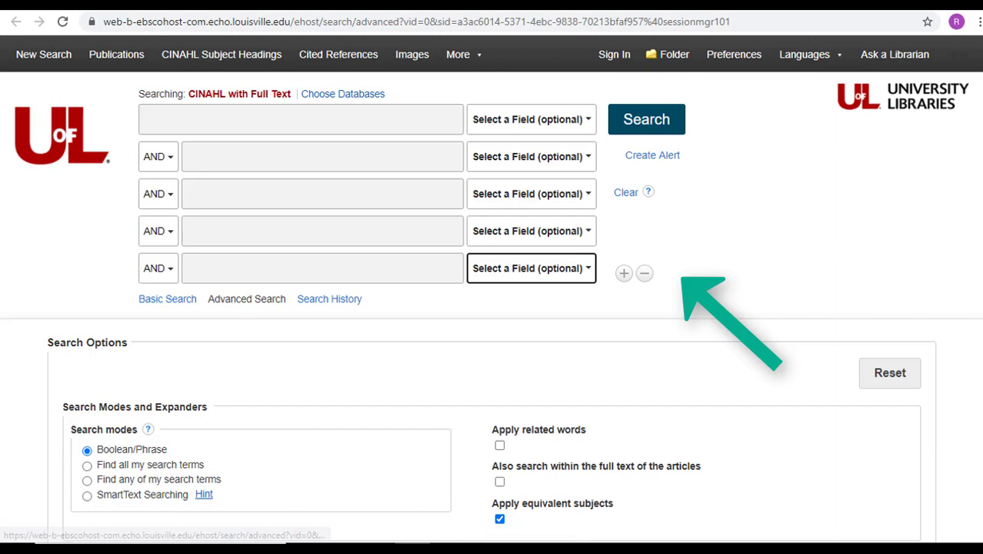
pyautogui.click(644, 273)
pyautogui.click(644, 235)
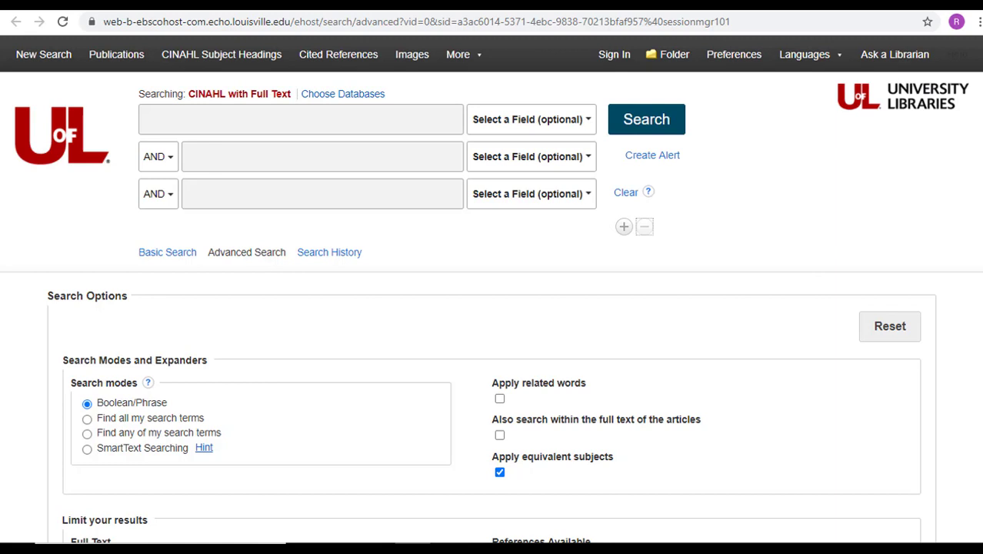
# - Enter "hospital inpatients or hospitalized patient" as the first search concept
pyautogui.click(300, 119)
pyautogui.write('hospital inpati')
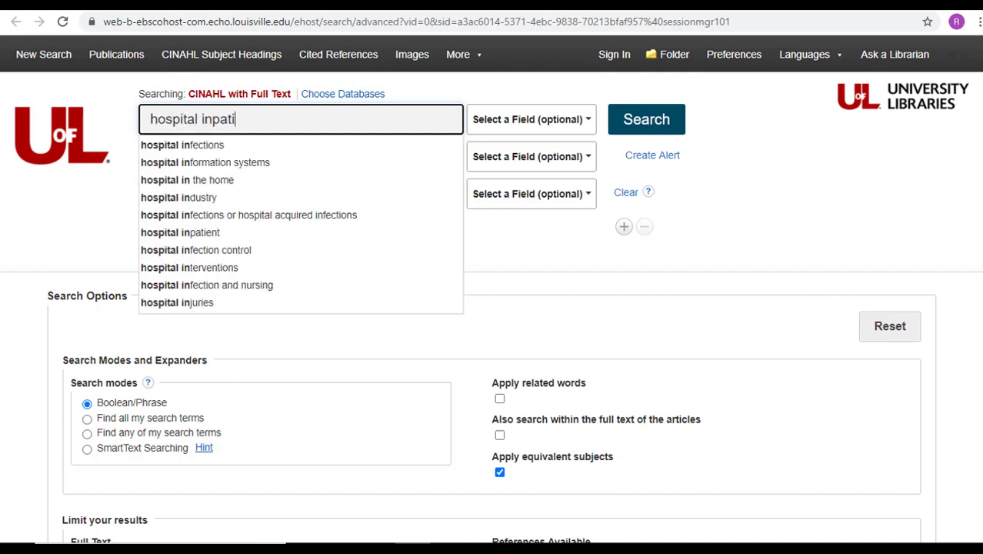
pyautogui.write('ents or hospitalized patient')
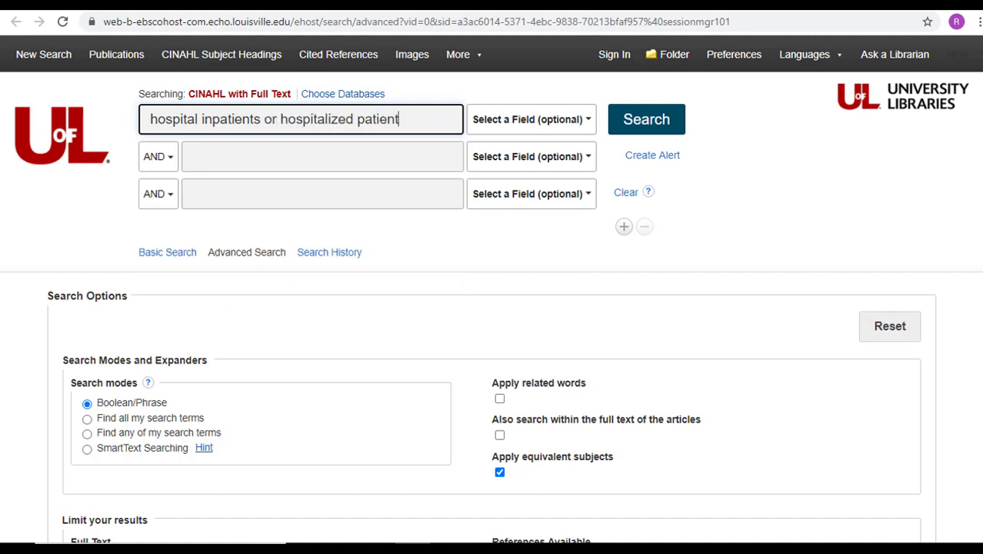
# - Enter "bed alarms or bed sensor or body sensor or body alarm" as the second search concept, combined with AND
pyautogui.click(188, 156)
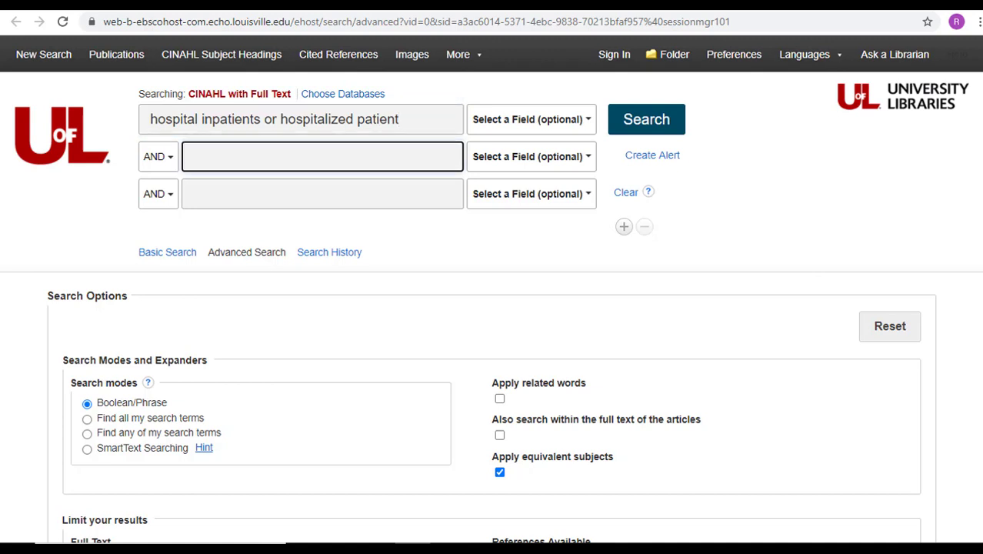
pyautogui.write('bed alarms')
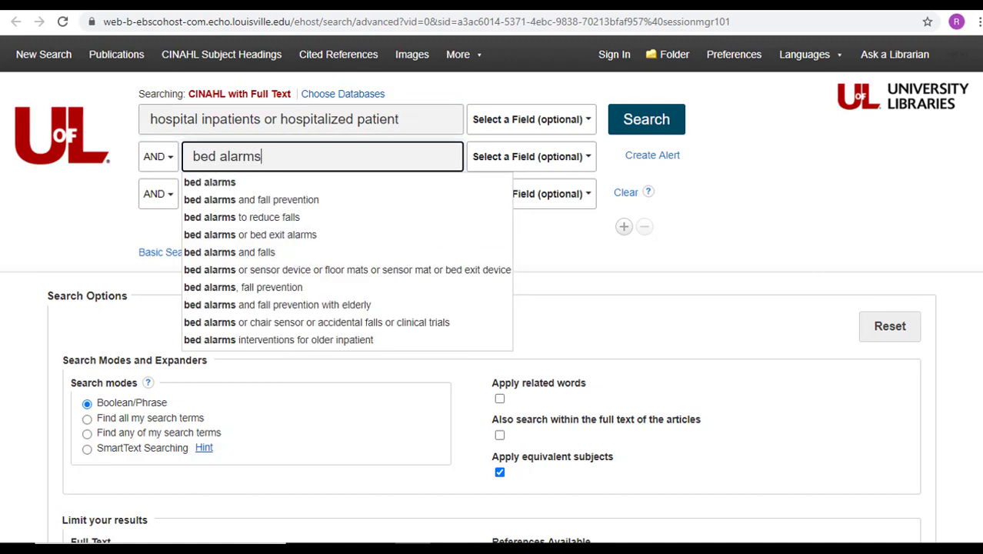
pyautogui.write(' or bed sensor ')
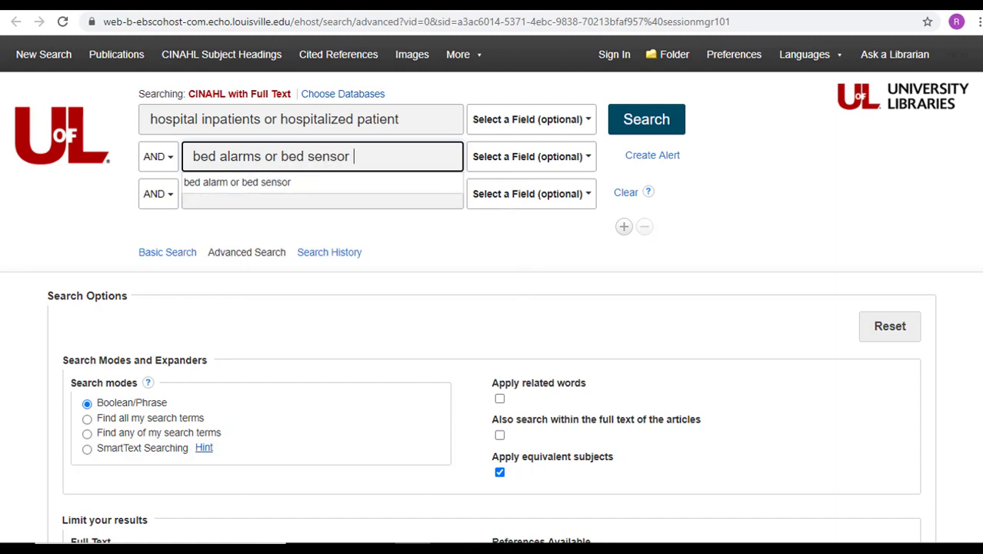
pyautogui.write('or body s')
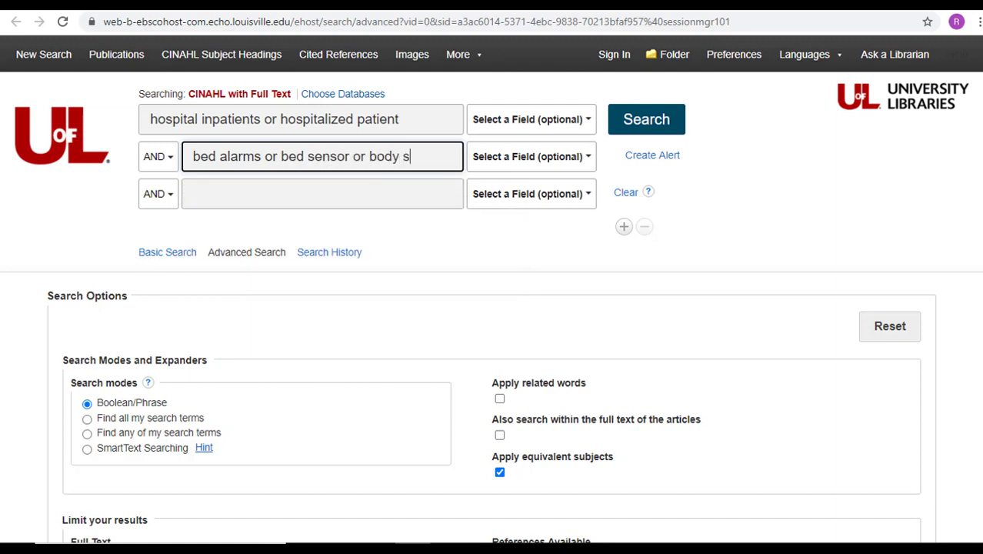
pyautogui.write('ensor or bod')
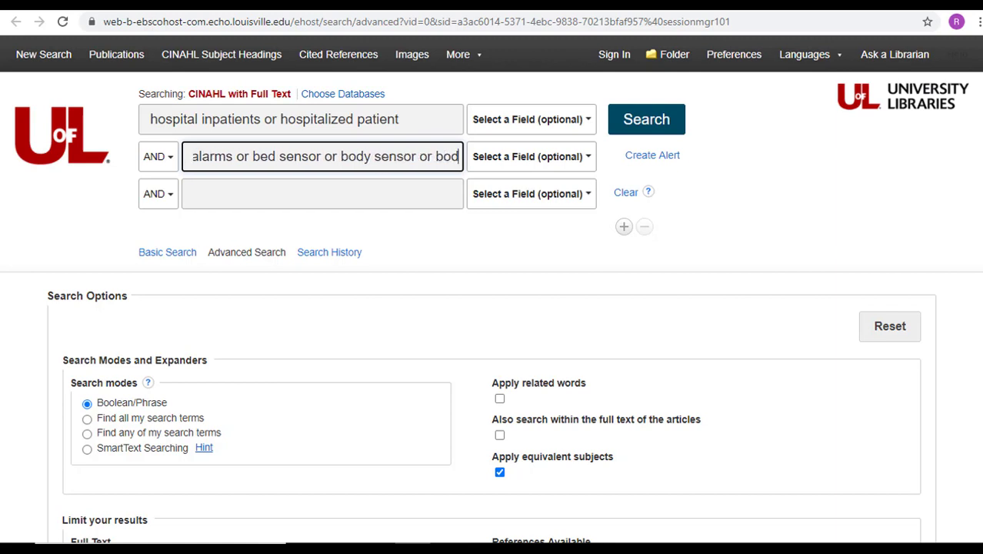
pyautogui.write('y alarm')
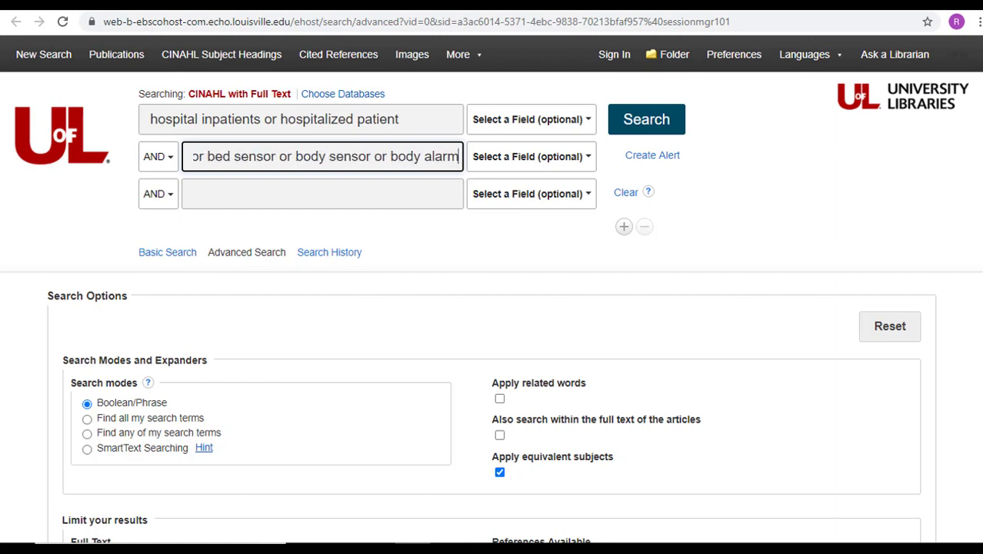
# - Enter "falls or fall or fall prevention" as the third search concept and run the search
pyautogui.click(194, 194)
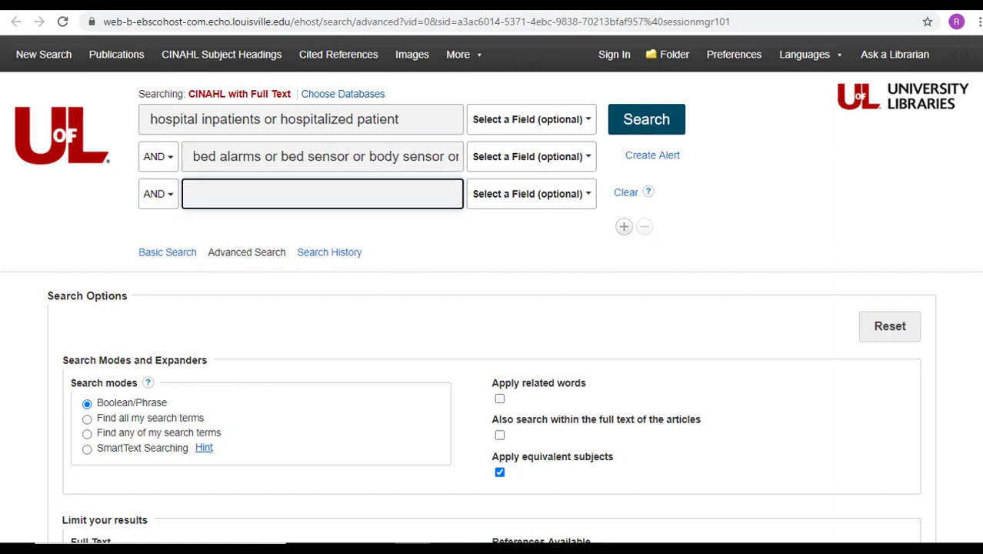
pyautogui.write('falls ')
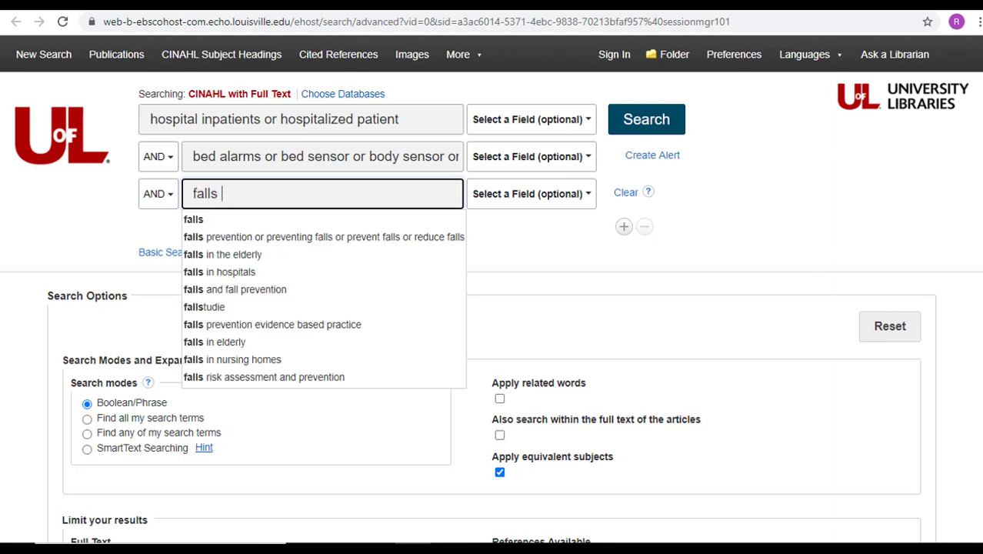
pyautogui.write('or fall or p')
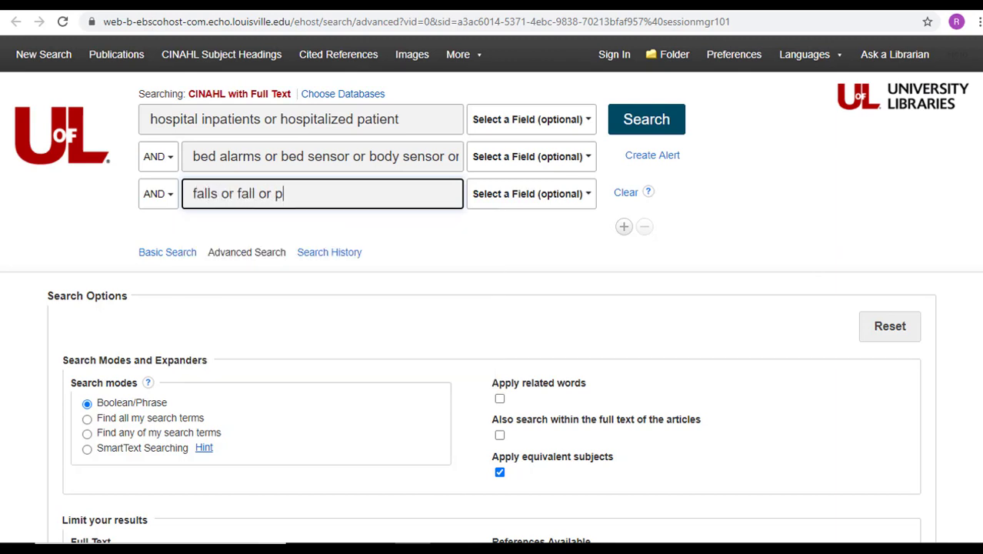
pyautogui.press('BackSpace')
pyautogui.write('fall prevention')
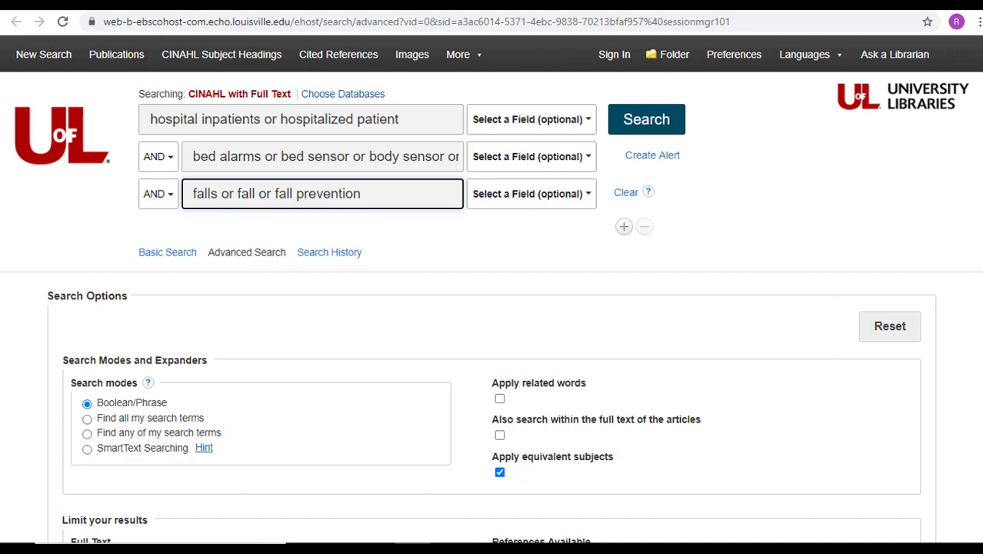
pyautogui.press('Return')
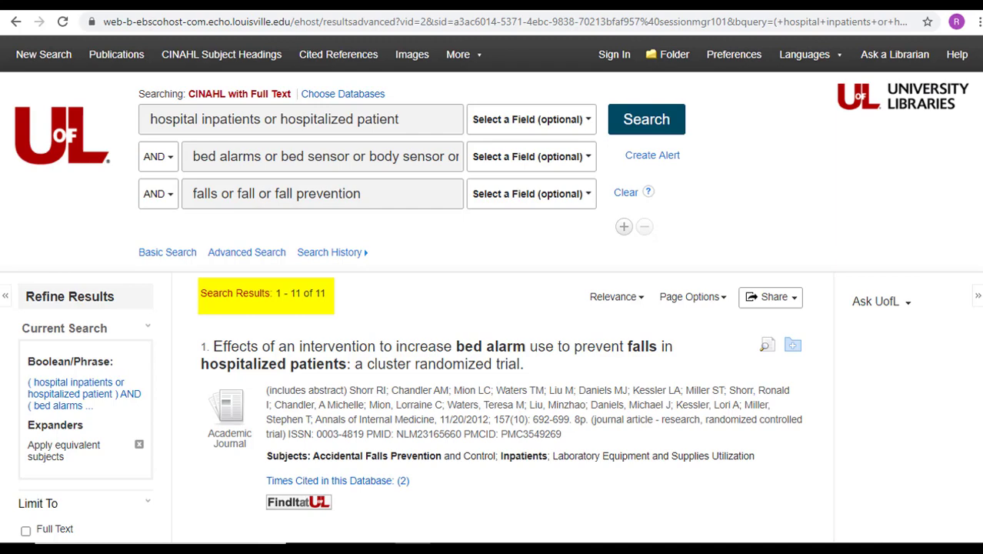
# - Open the detailed record of the article "Preventing falls and fall-related injuries in hospitals" from the search results
pyautogui.scroll(-3, 492, 308)
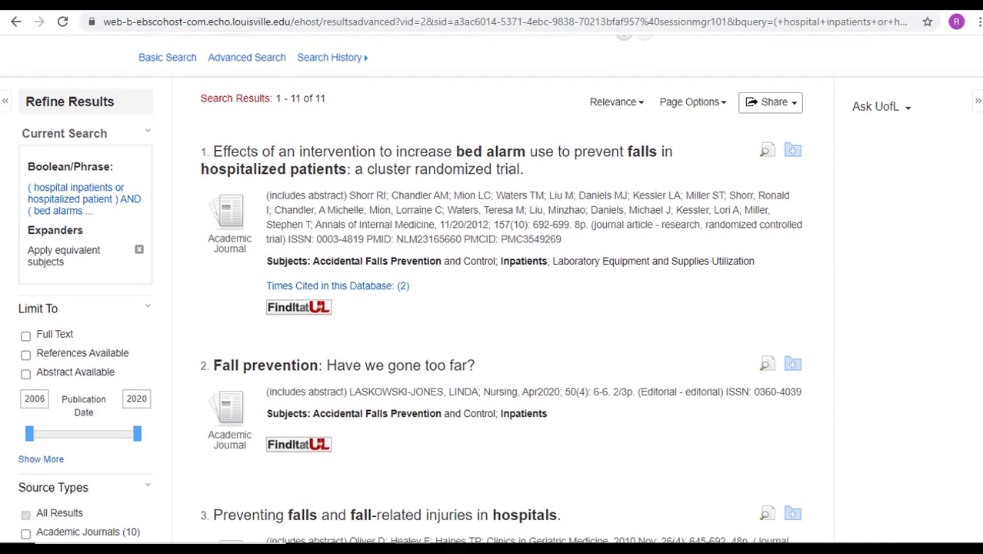
pyautogui.scroll(-1, 492, 307)
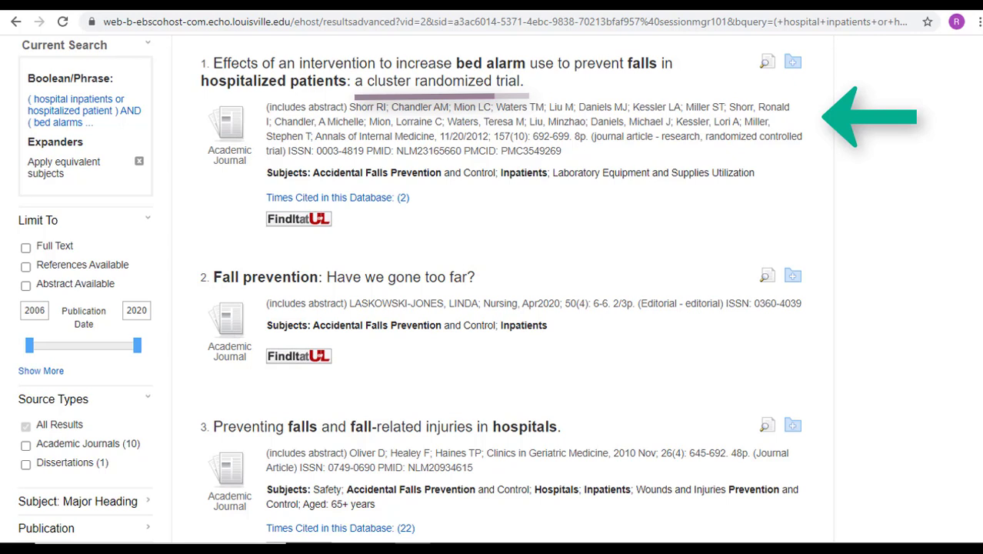
pyautogui.scroll(-3, 500, 293)
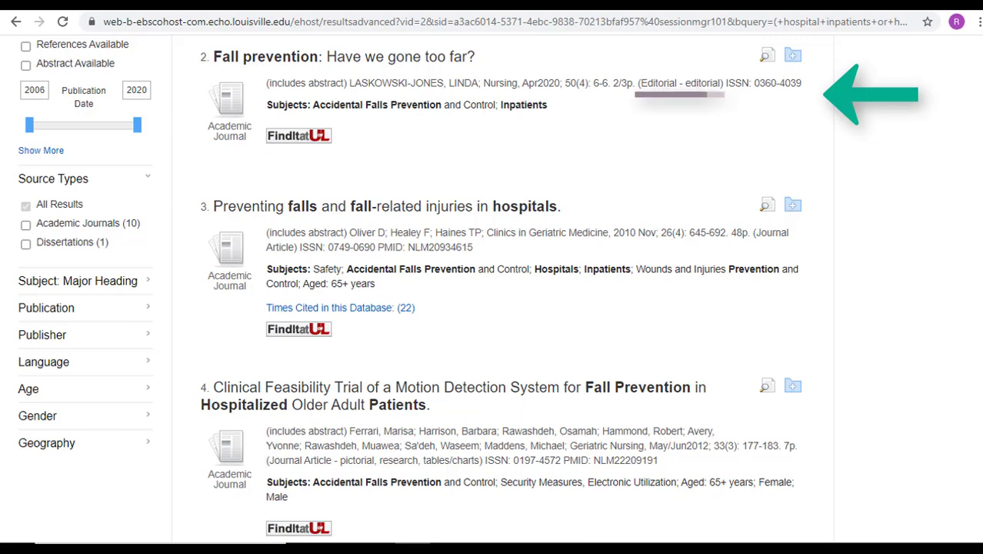
pyautogui.scroll(-2, 500, 292)
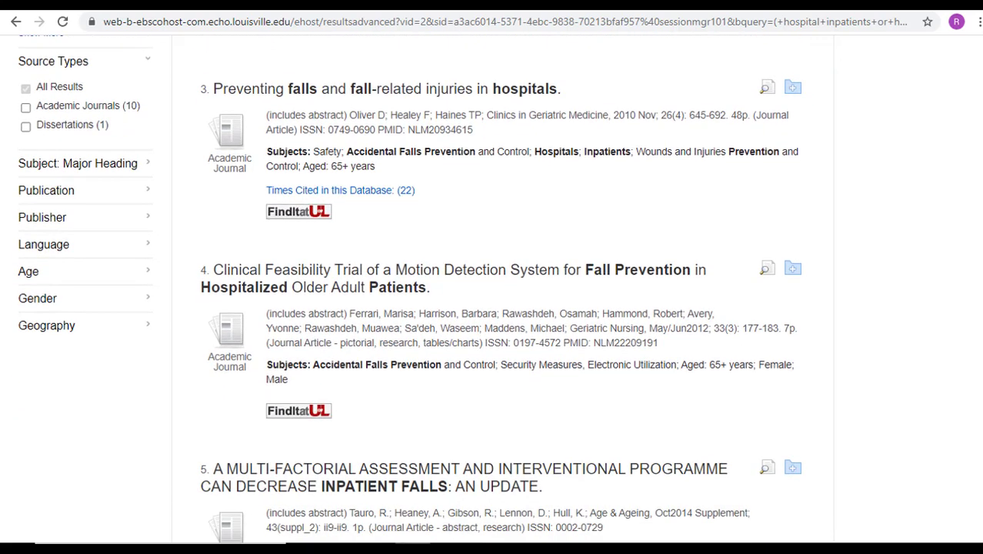
pyautogui.scroll(1, 492, 292)
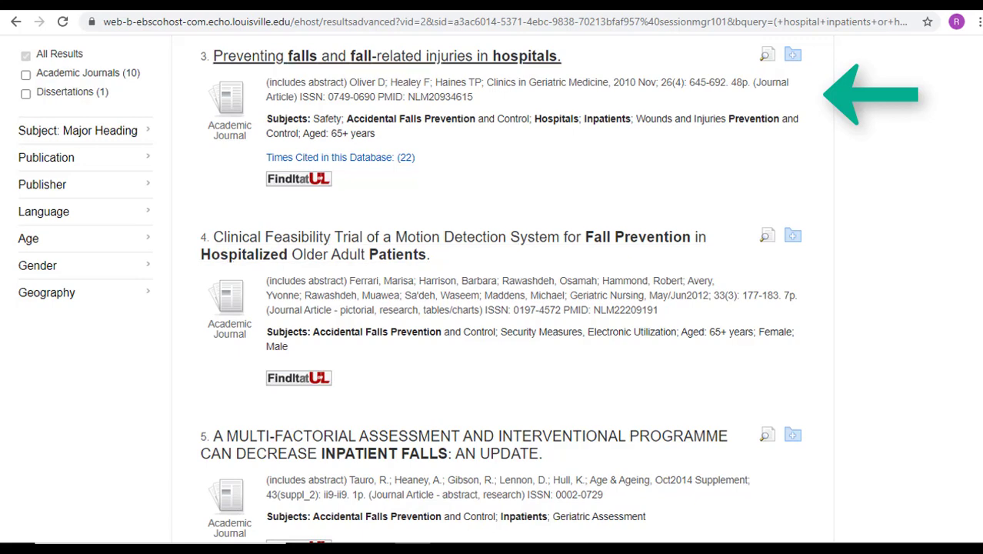
pyautogui.click(385, 56)
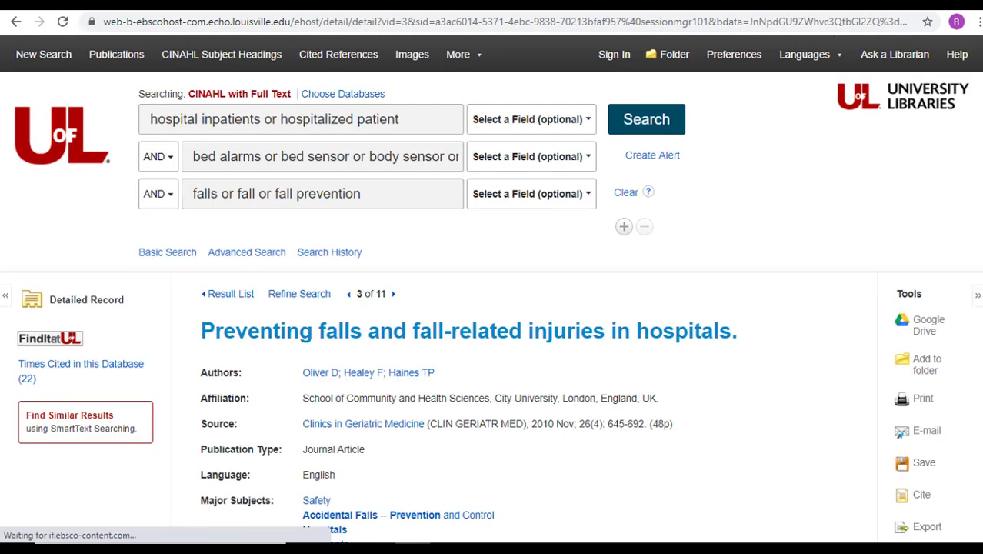
# - Read the article's subjects and abstract, and open its full-text availability page in the library catalog
pyautogui.scroll(-2, 493, 308)
pyautogui.scroll(-1, 492, 307)
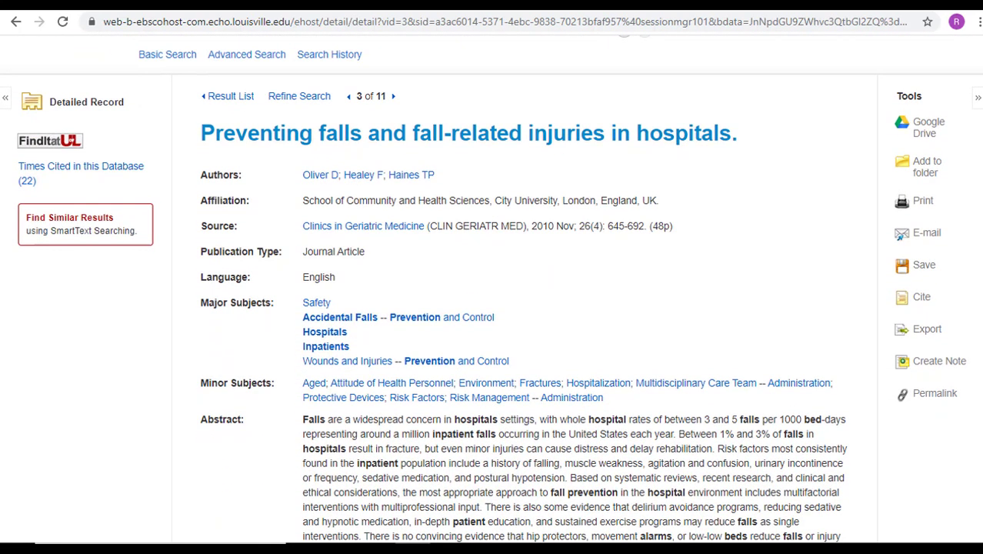
pyautogui.scroll(-1, 493, 308)
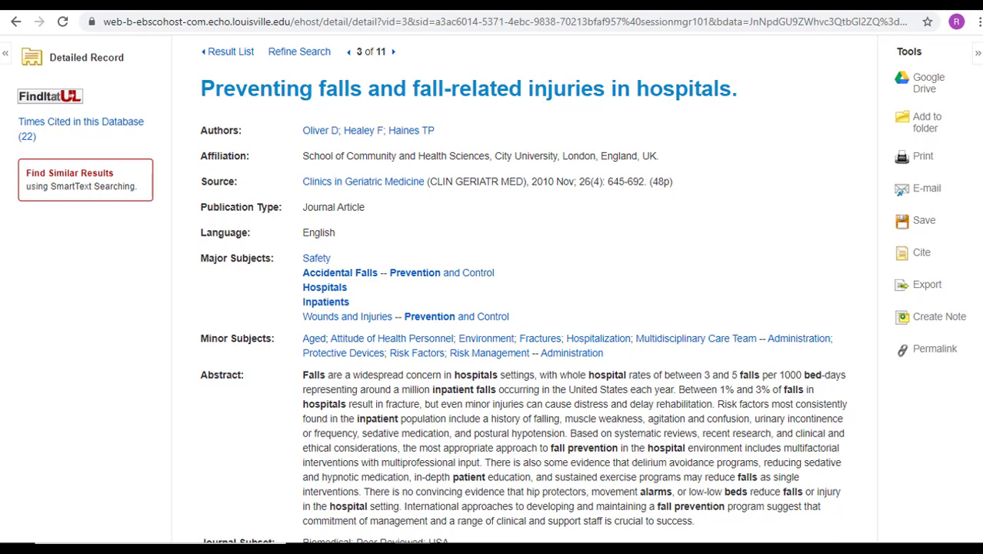
pyautogui.scroll(-1, 493, 308)
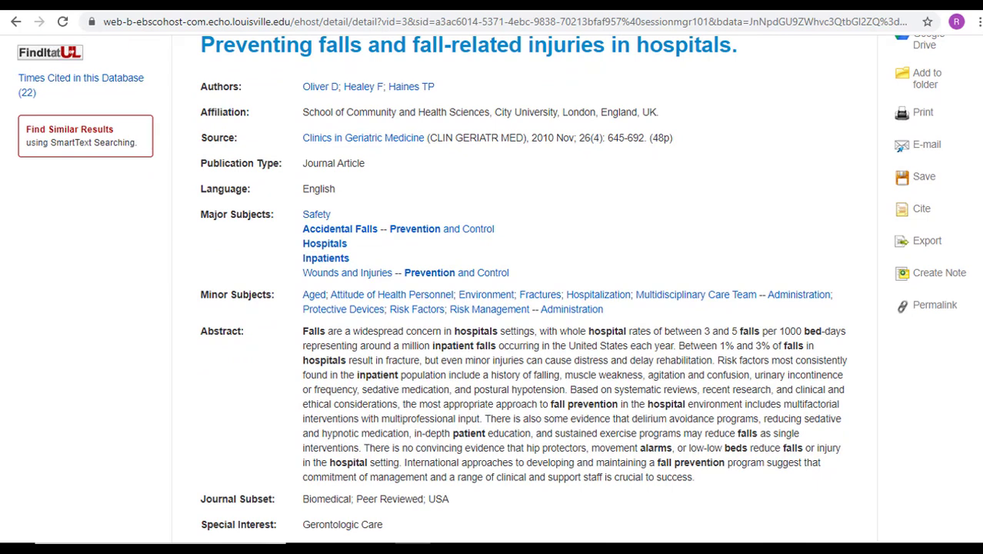
pyautogui.scroll(1, 491, 284)
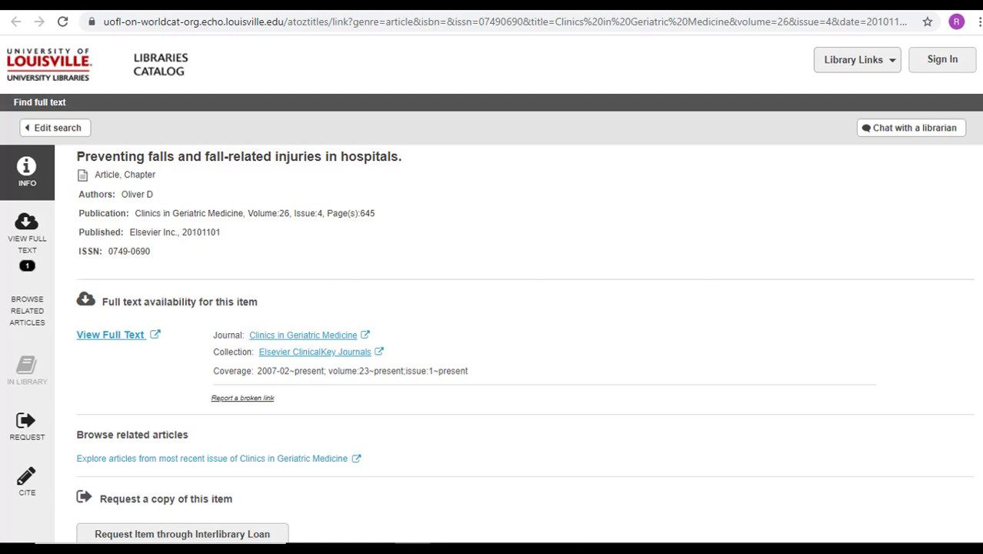
# - Open the article's interlibrary loan request and examine the ILLiad logon page
pyautogui.scroll(-1, 492, 307)
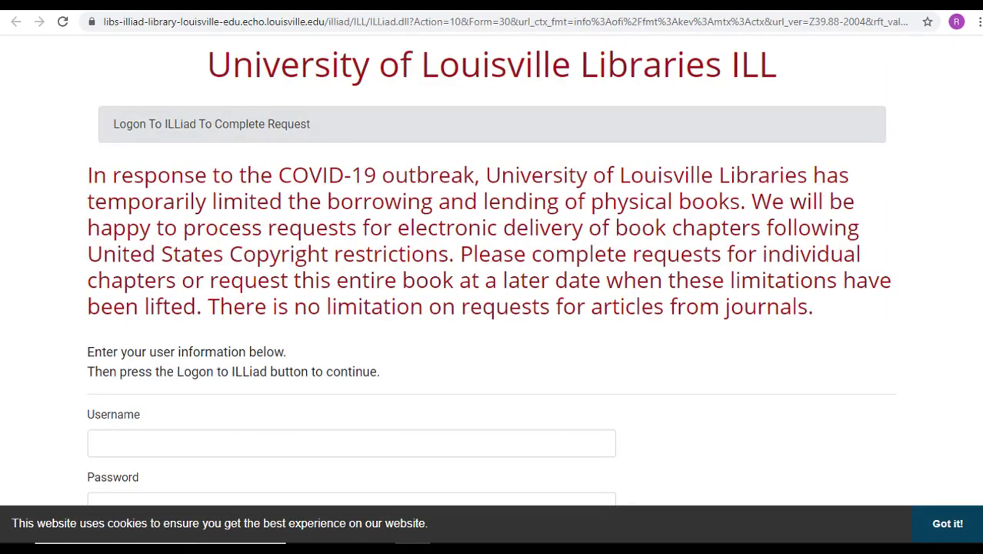
pyautogui.scroll(-2, 490, 265)
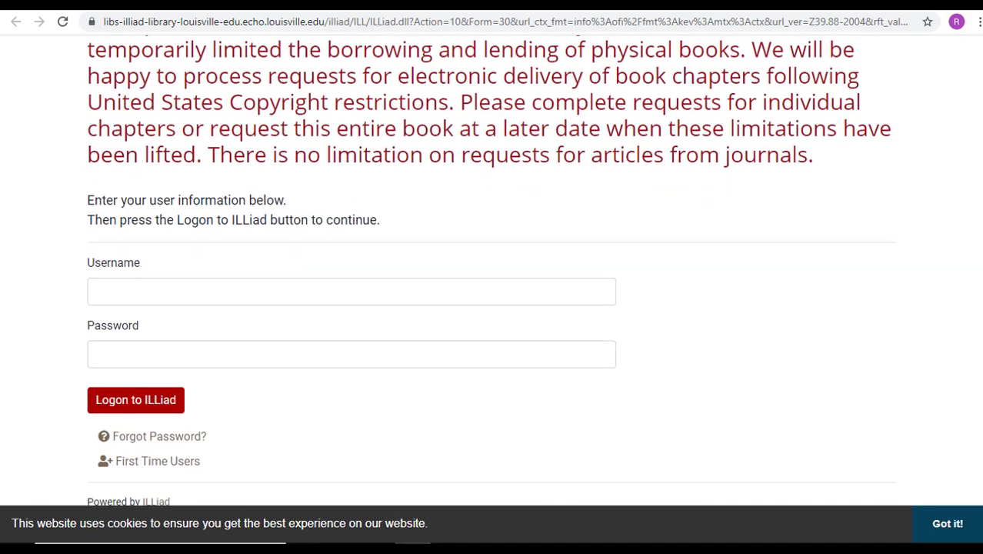
pyautogui.scroll(-1, 490, 269)
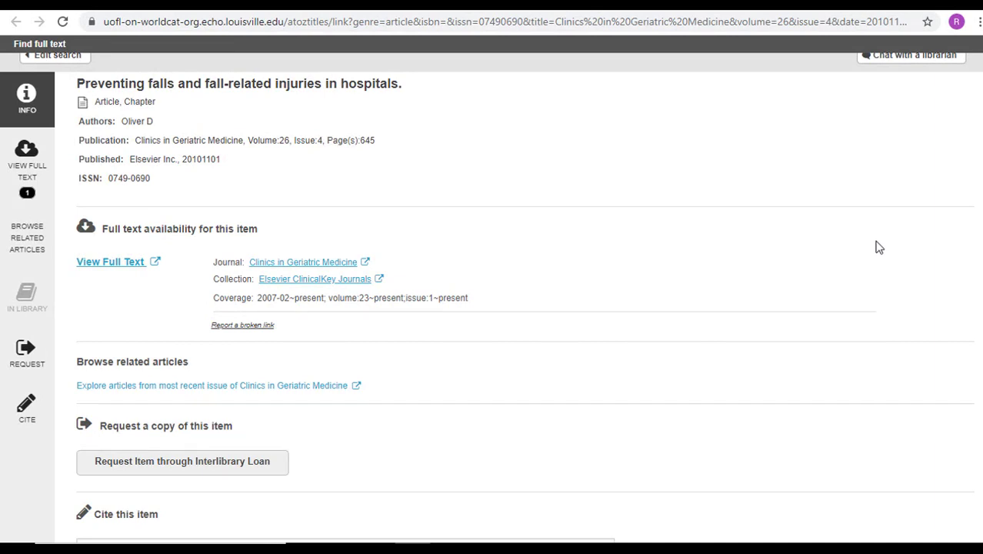
# - Open the article's full text in ClinicalKey and download its PDF
pyautogui.click(92, 265)
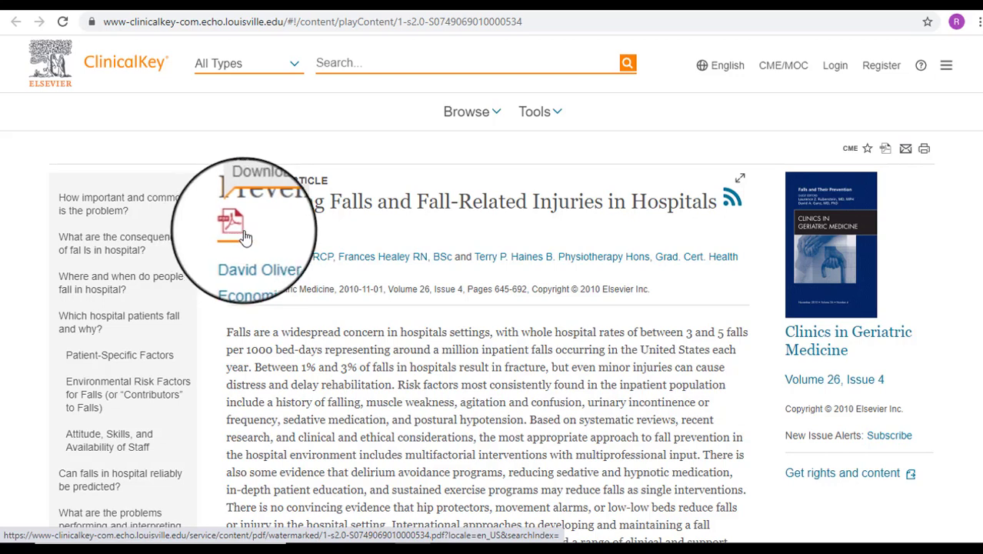
pyautogui.click(886, 150)
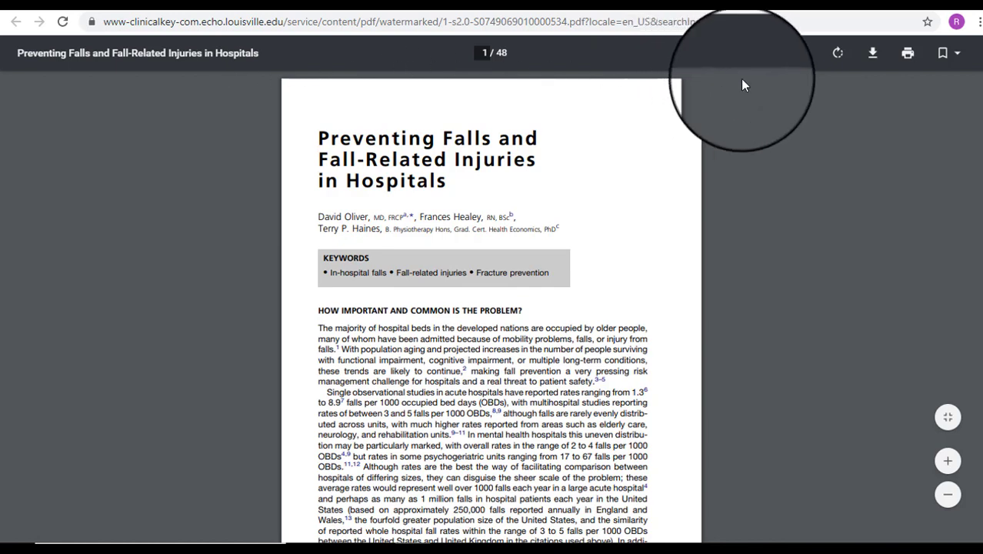
pyautogui.click(873, 50)
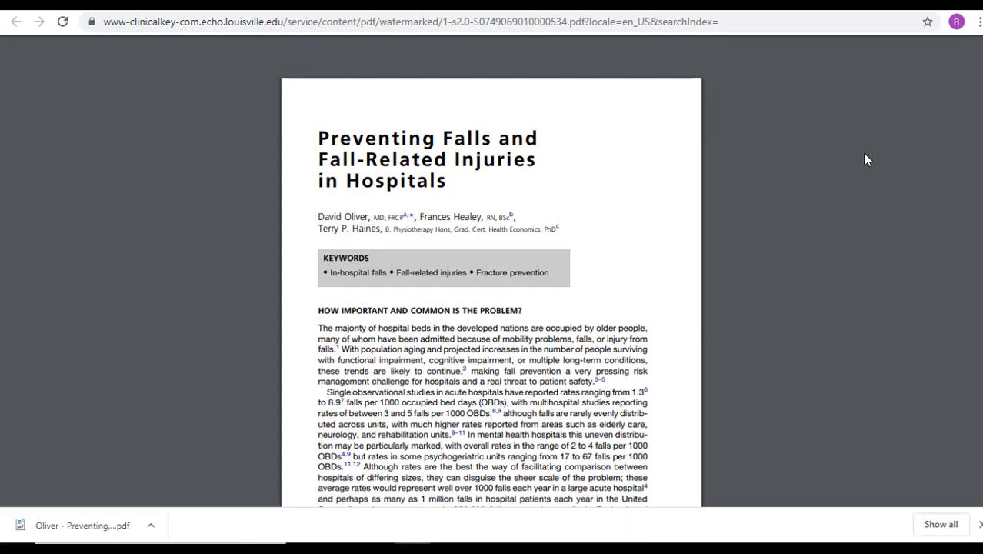
# - Return to the CINAHL results, add "or hospitalized or inpaitent" to the hospital inpatients search line, and rerun the search
pyautogui.moveTo(737, 77)
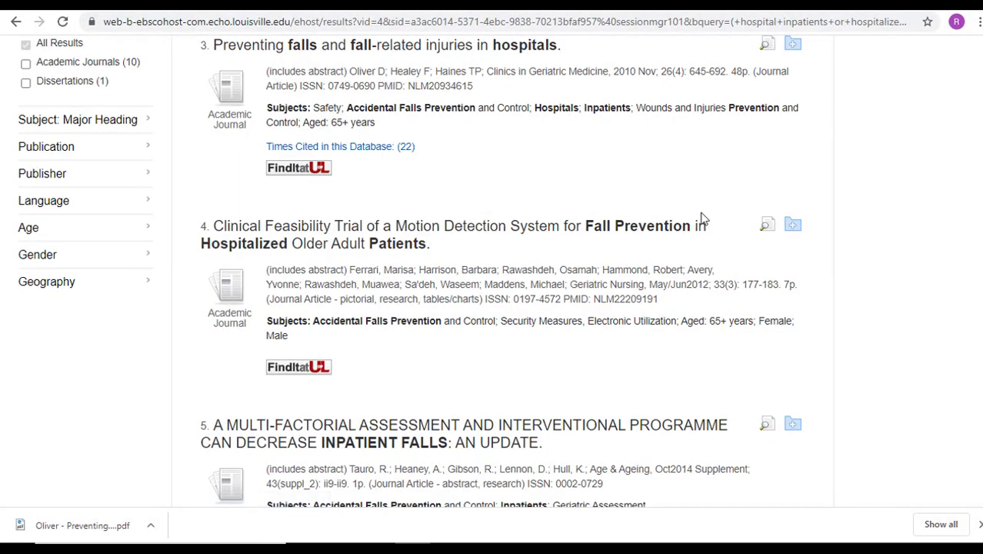
pyautogui.scroll(8, 700, 219)
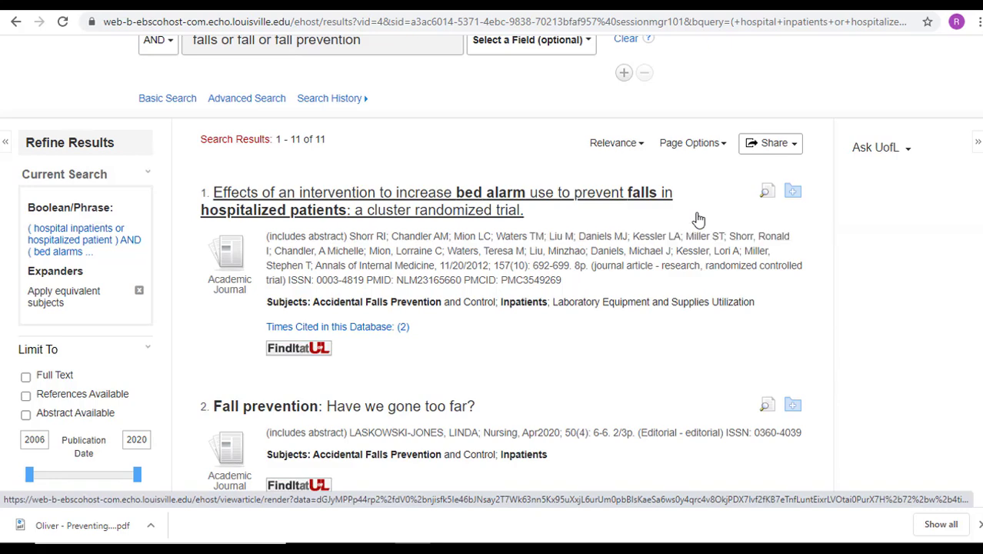
pyautogui.scroll(2, 693, 219)
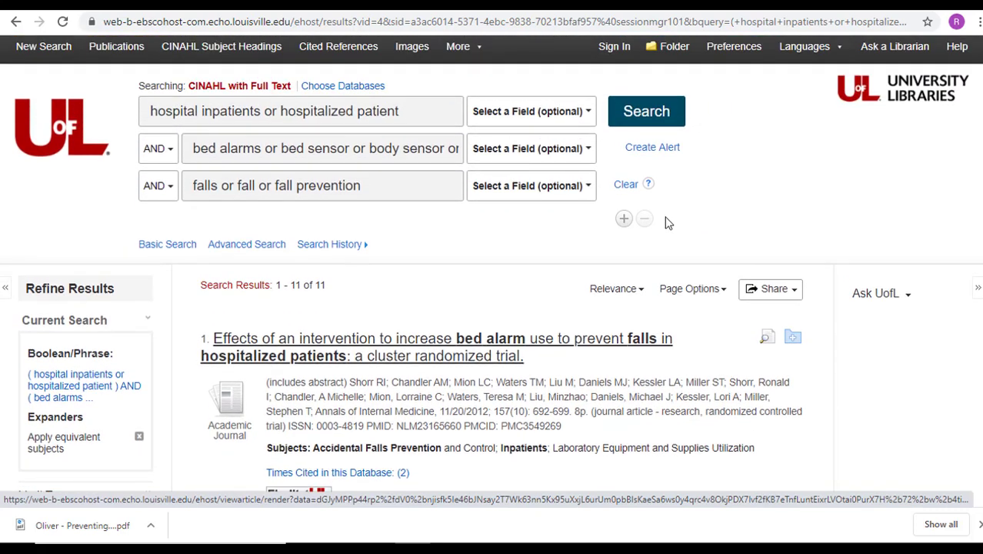
pyautogui.click(424, 110)
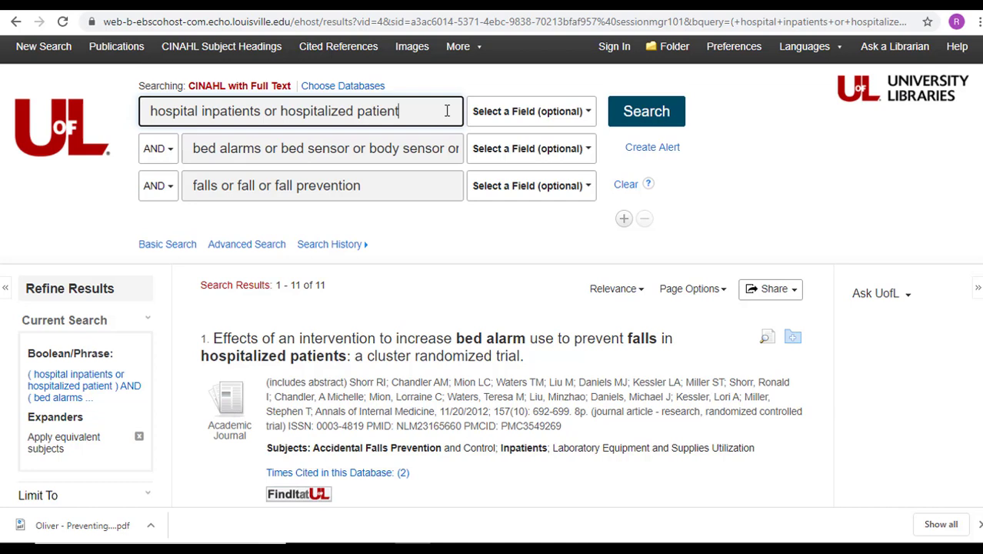
pyautogui.write('or hospitaliz*')
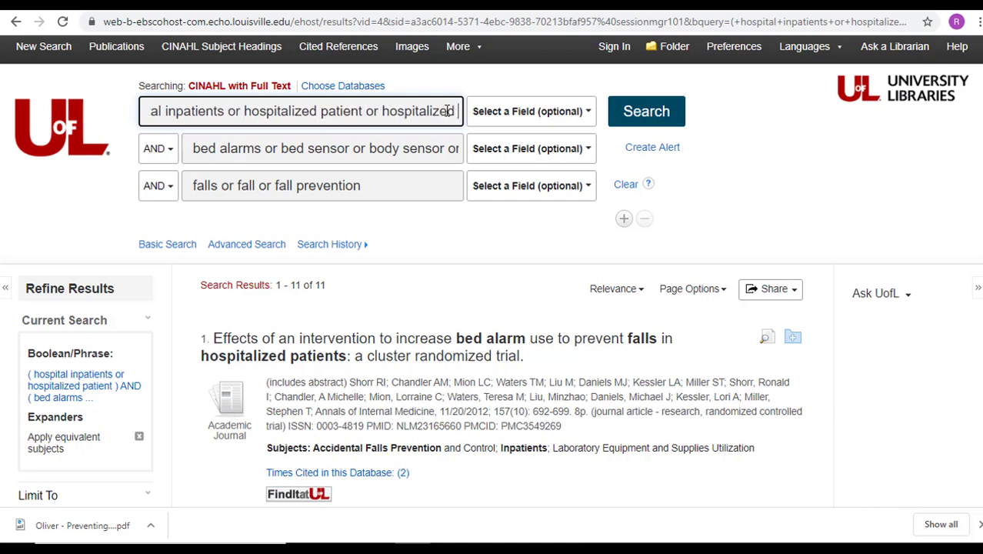
pyautogui.click(646, 114)
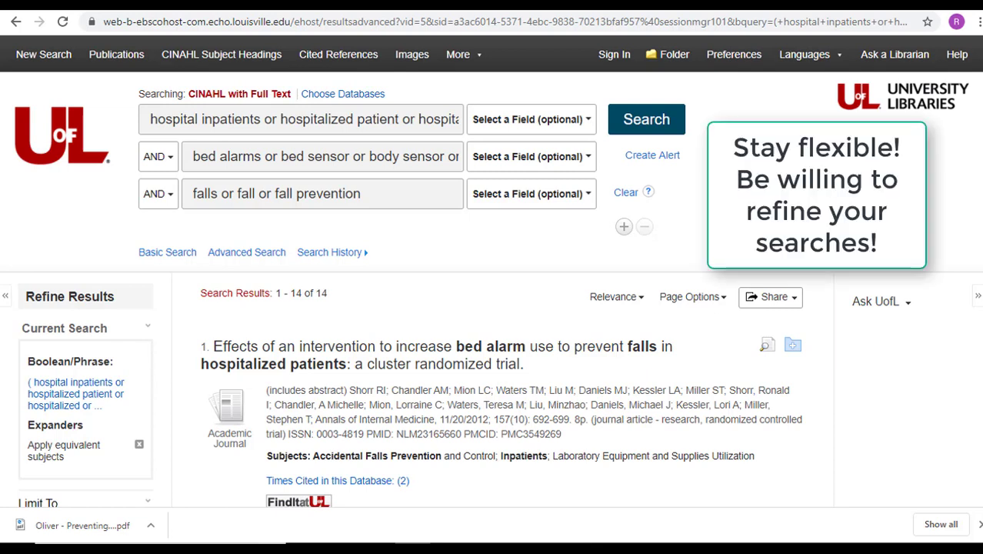
# - Limit the CINAHL results to articles published from 2016 to 2020 and look over the filtered list
pyautogui.scroll(-1, 492, 269)
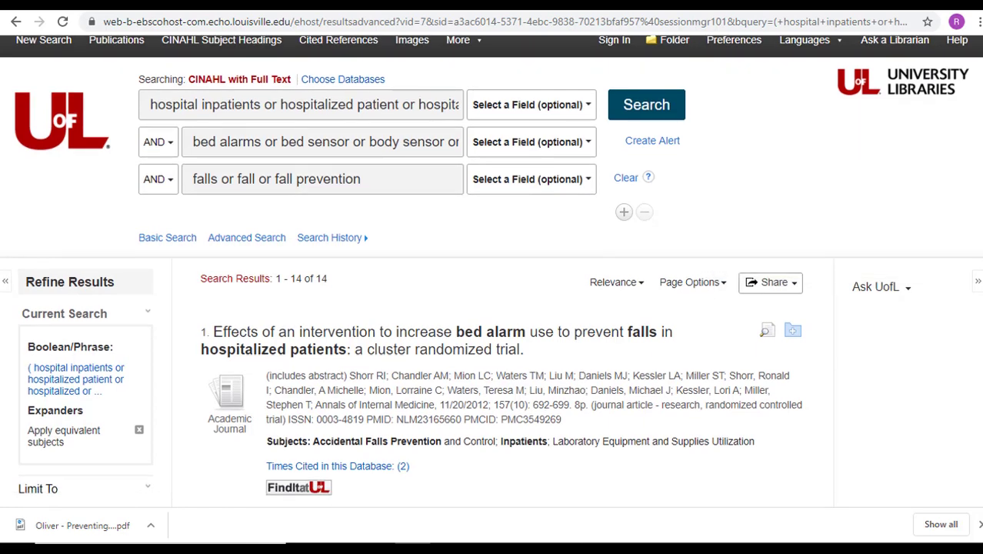
pyautogui.scroll(-5, 491, 308)
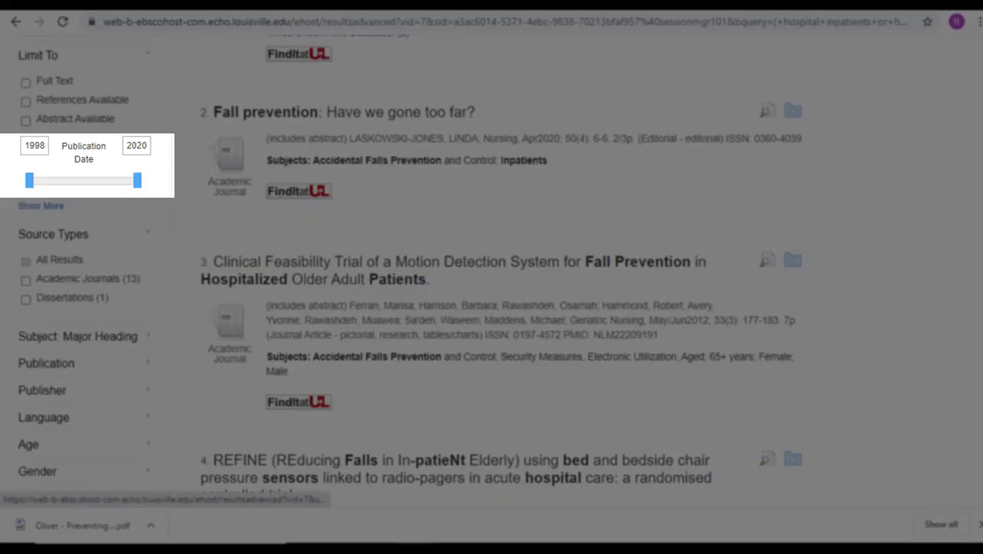
pyautogui.moveTo(29, 180); pyautogui.dragTo(118, 180)
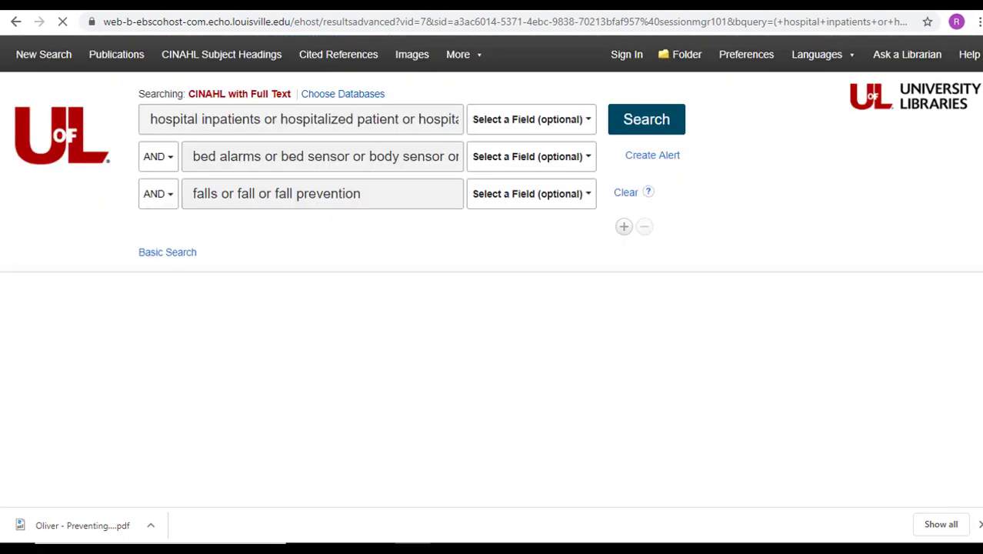
pyautogui.scroll(-1, 492, 308)
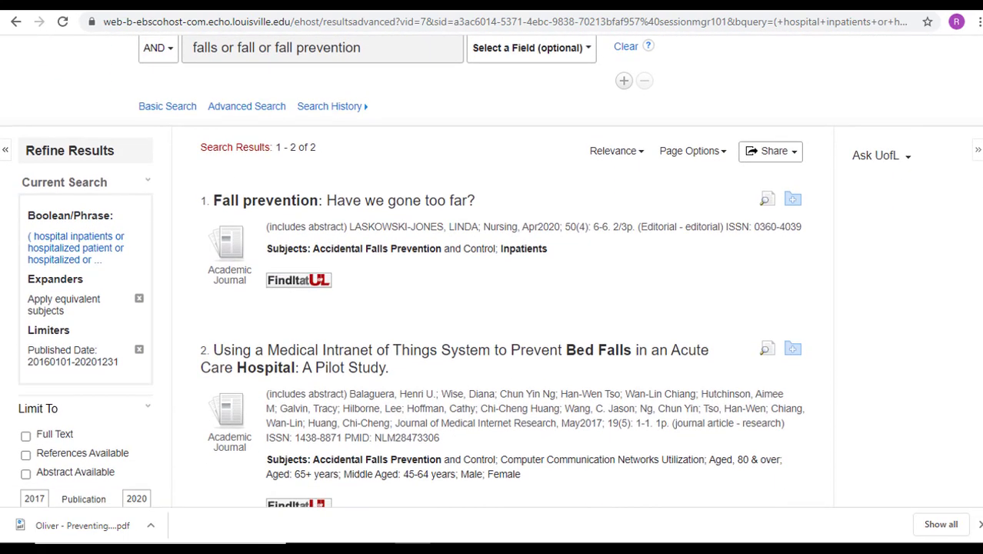
pyautogui.scroll(-1, 492, 308)
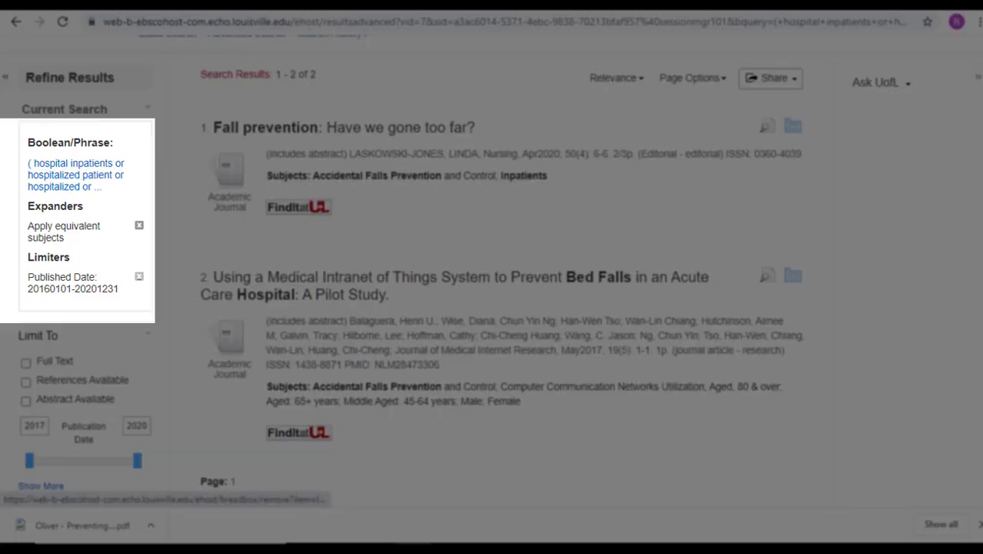
# - Remove the published date limiter and look over the remaining filter categories and articles
pyautogui.click(139, 276)
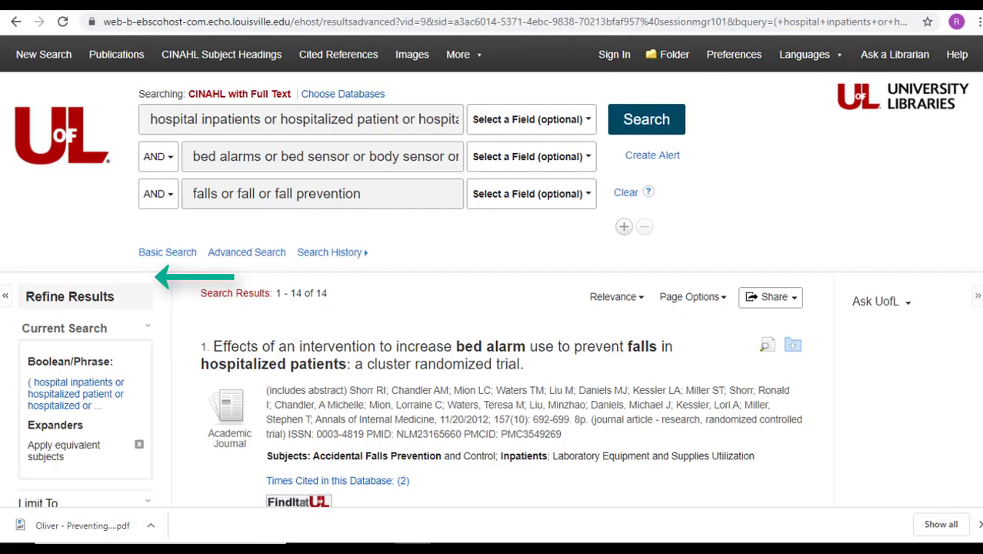
pyautogui.scroll(-5, 492, 292)
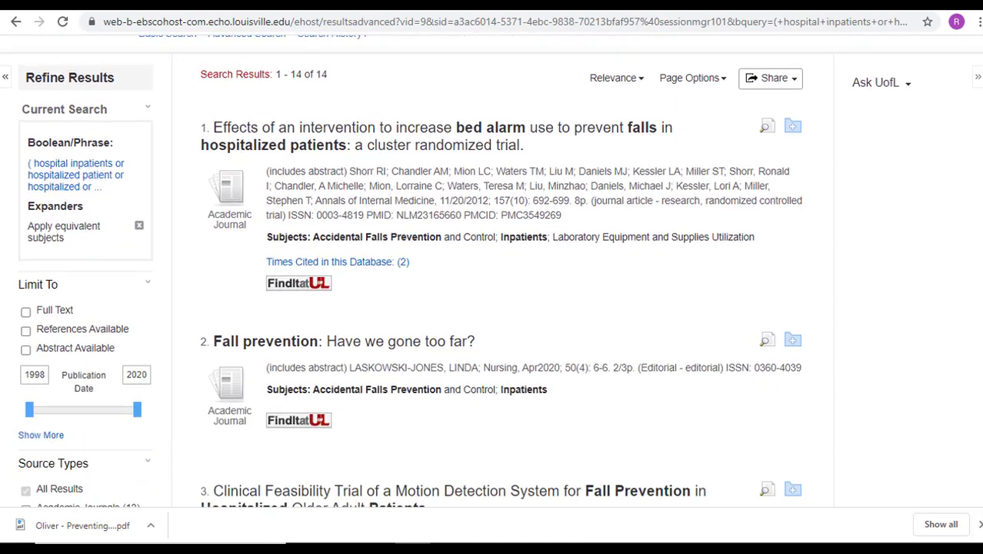
pyautogui.scroll(-3, 493, 292)
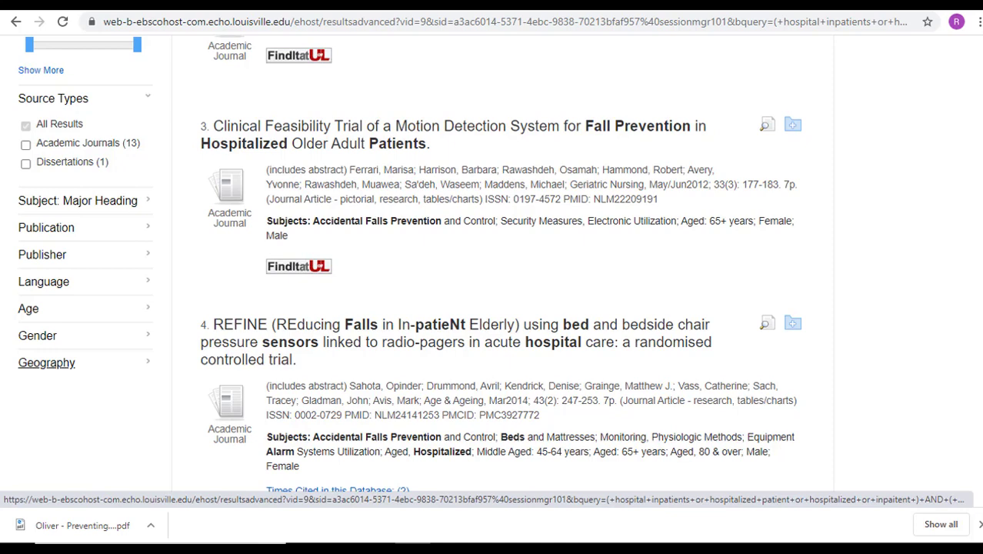
pyautogui.scroll(5, 500, 269)
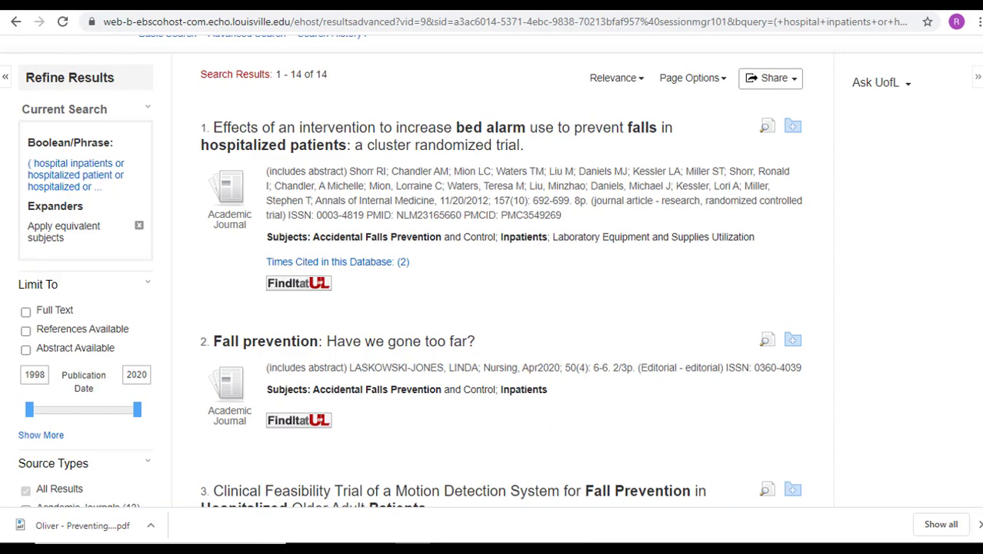
pyautogui.scroll(3, 500, 292)
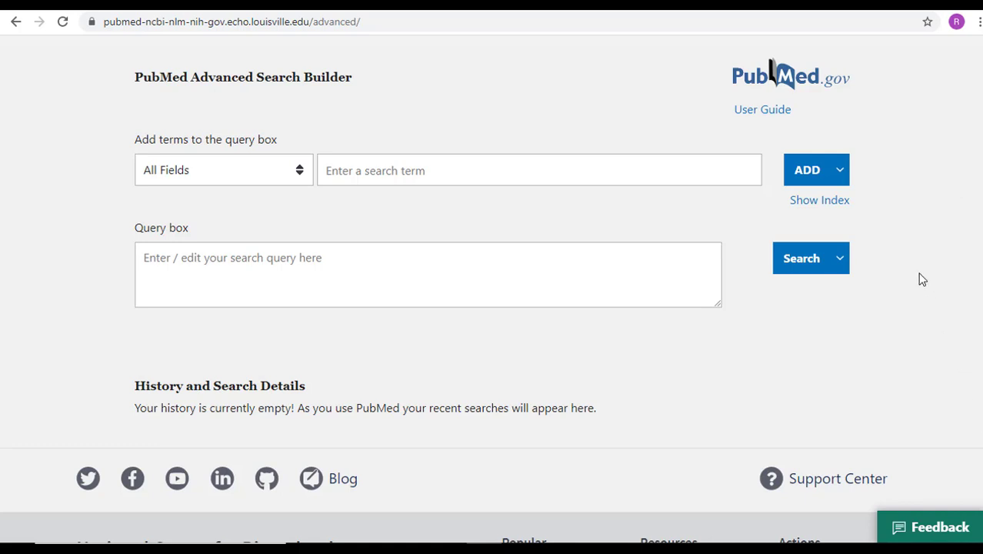
# - In PubMed's Advanced Search Builder, set terms to combine with OR and add "hospitalized patient" to the query
pyautogui.click(840, 170)
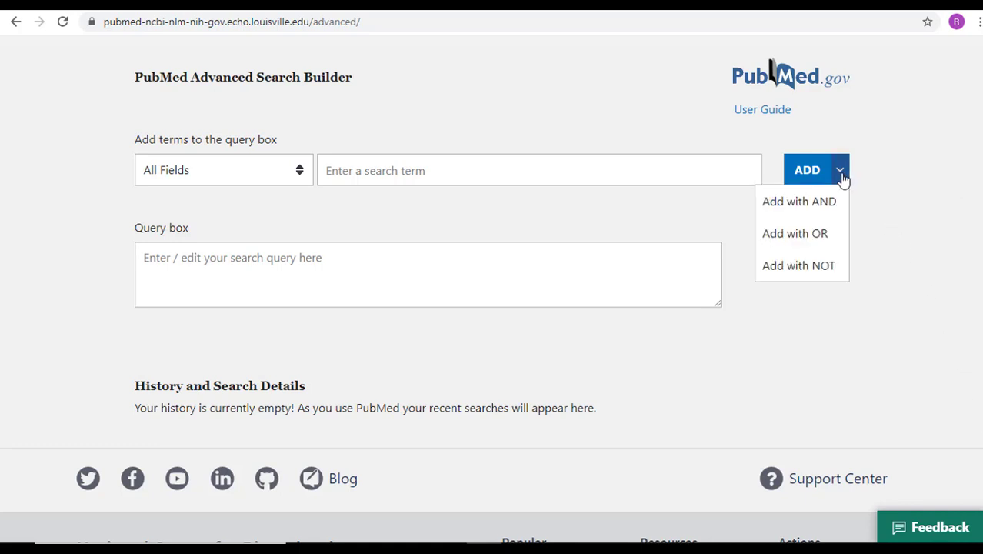
pyautogui.click(817, 241)
pyautogui.write('ho')
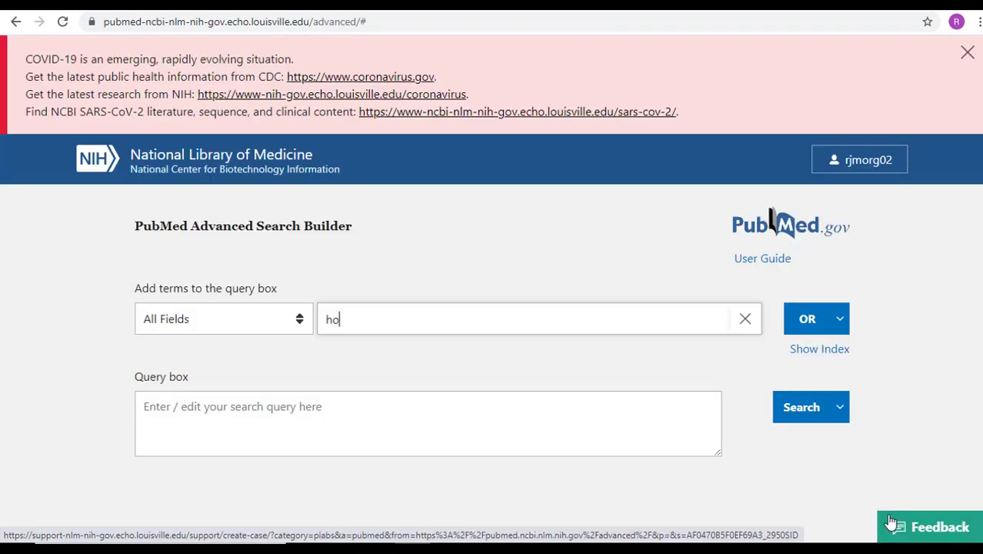
pyautogui.write('spitalized patient')
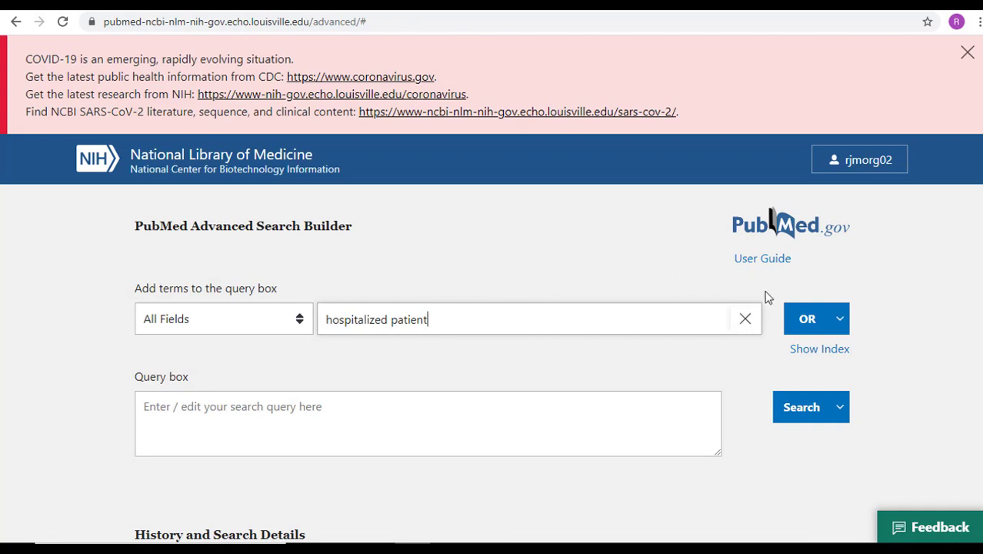
pyautogui.click(797, 317)
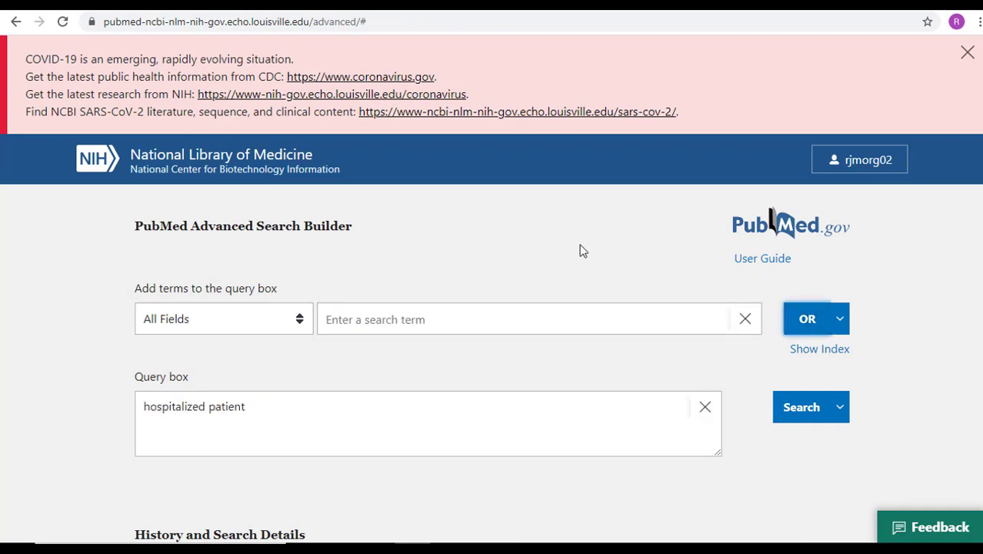
# - Add "hospital inpatient" to the query with OR and run the PubMed search
pyautogui.click(378, 314)
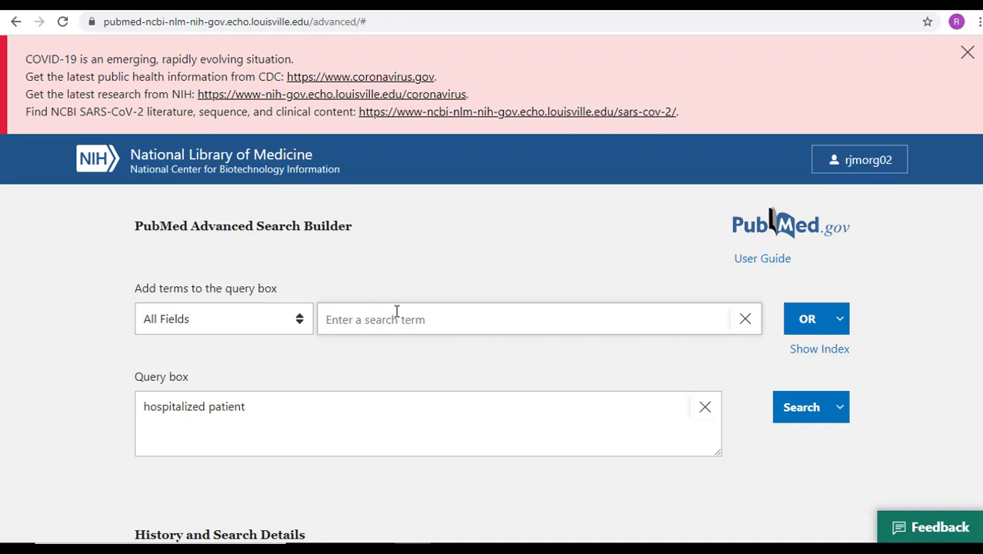
pyautogui.write('hospital inpatient')
pyautogui.click(809, 330)
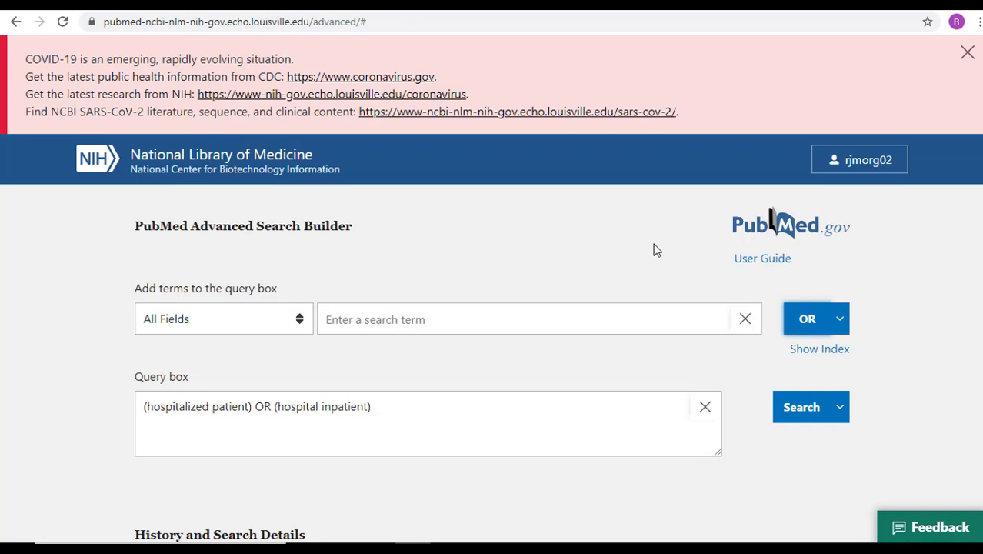
pyautogui.click(796, 416)
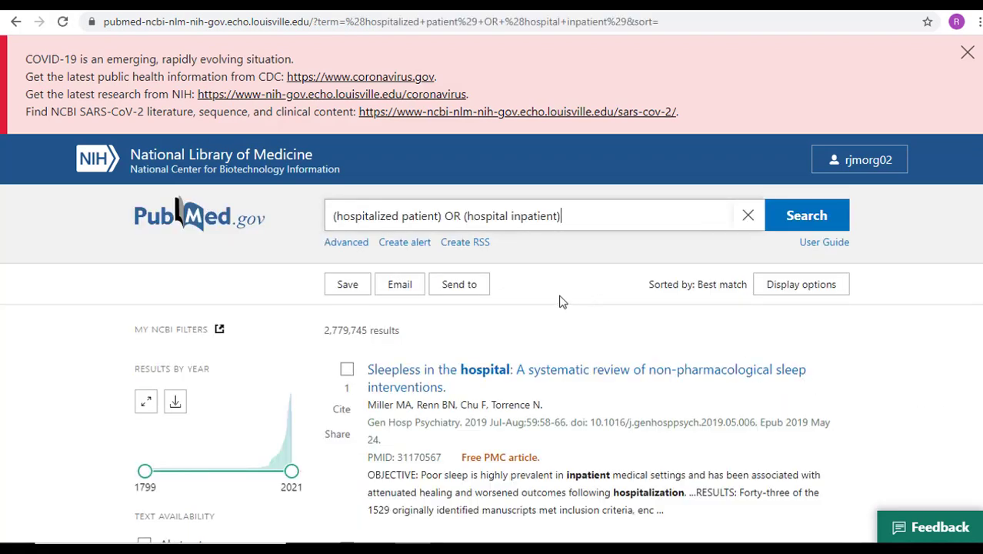
# - Go back to the Advanced Search Builder and start a new query from history search #1, the hospitalized patient terms
pyautogui.click(332, 245)
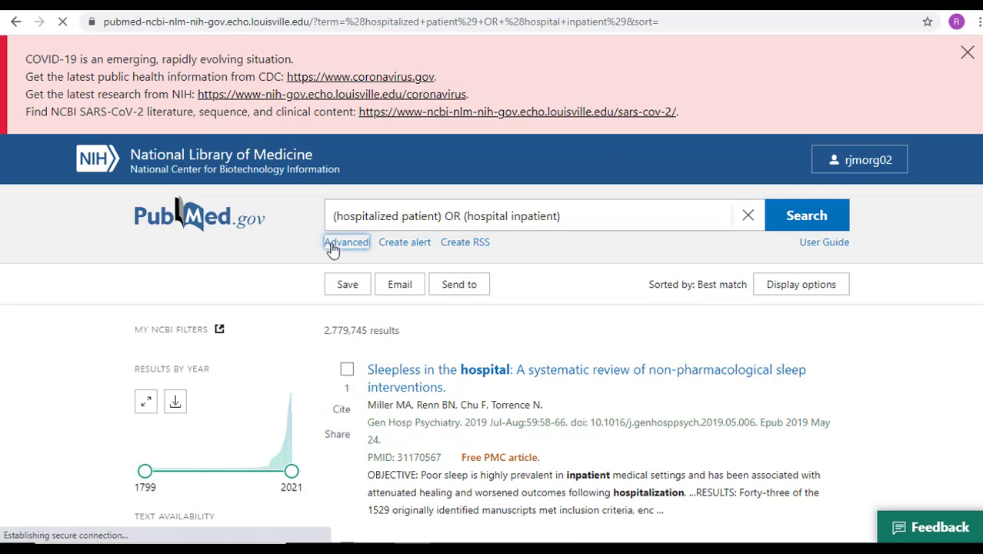
pyautogui.scroll(-1, 92, 259)
pyautogui.scroll(-1, 65, 262)
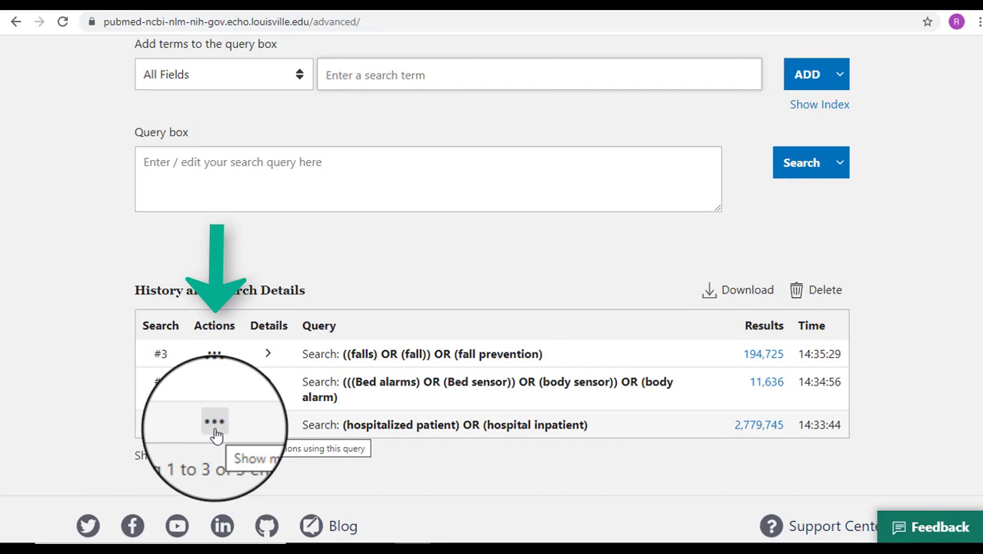
pyautogui.click(216, 430)
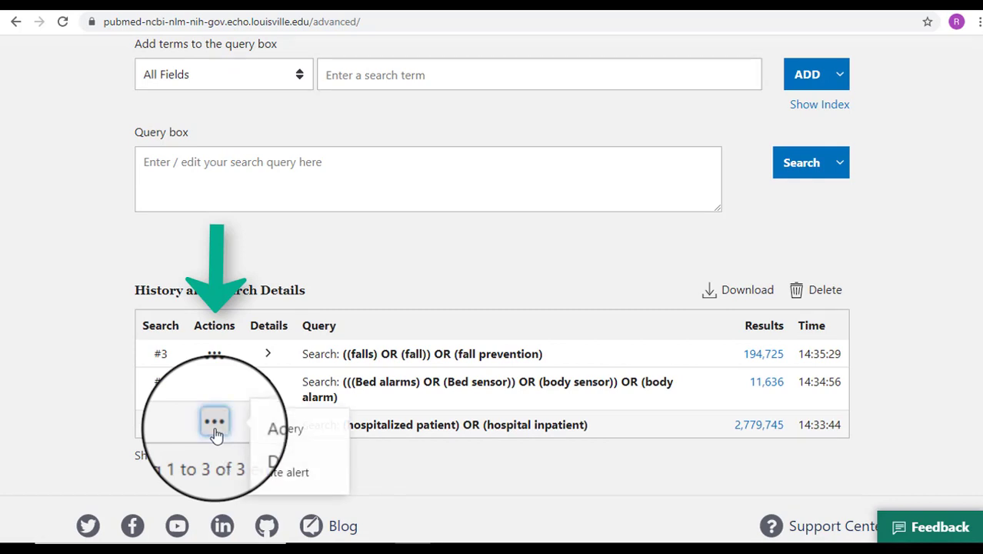
pyautogui.click(262, 431)
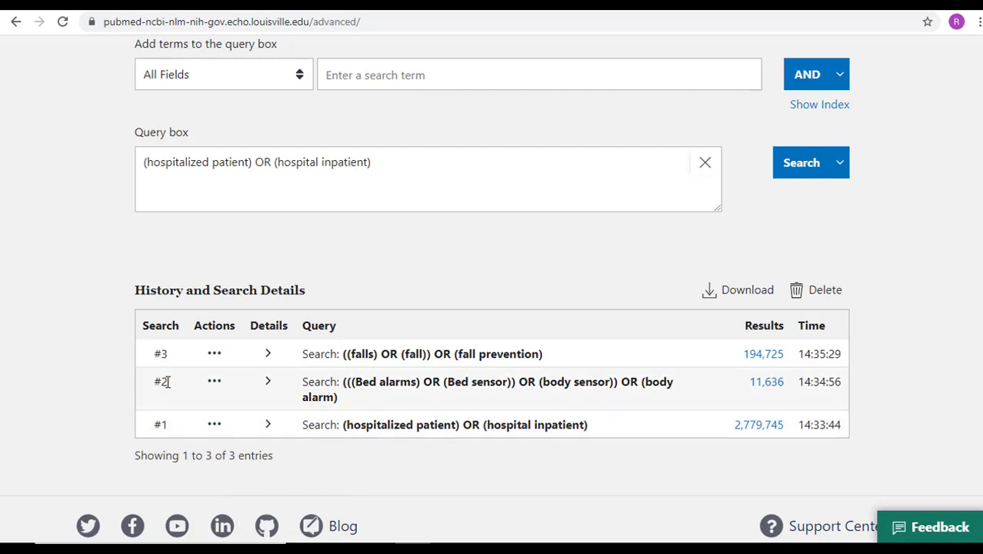
# - Combine history searches #2 (bed alarms) and #3 (falls) into the query with AND, and run the search
pyautogui.click(215, 383)
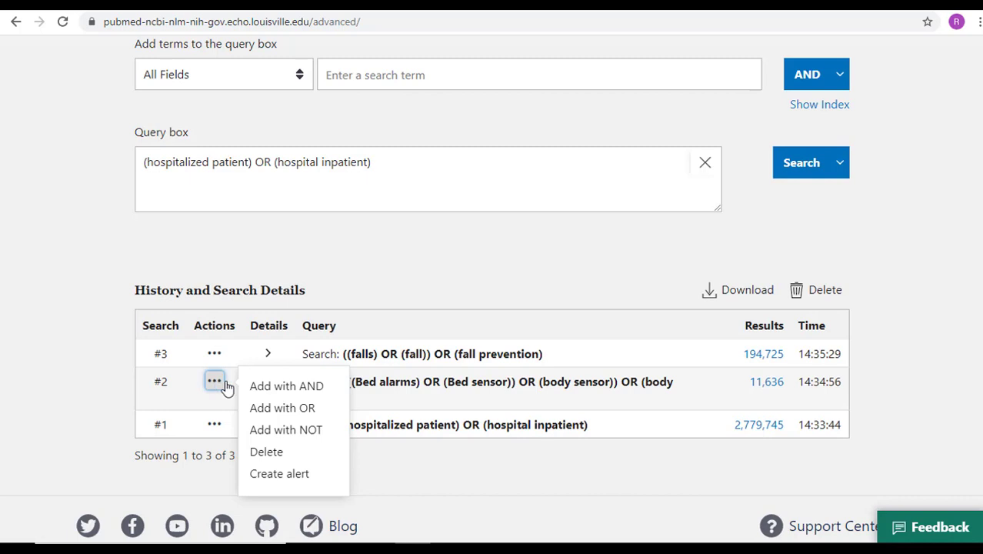
pyautogui.click(273, 387)
pyautogui.click(213, 354)
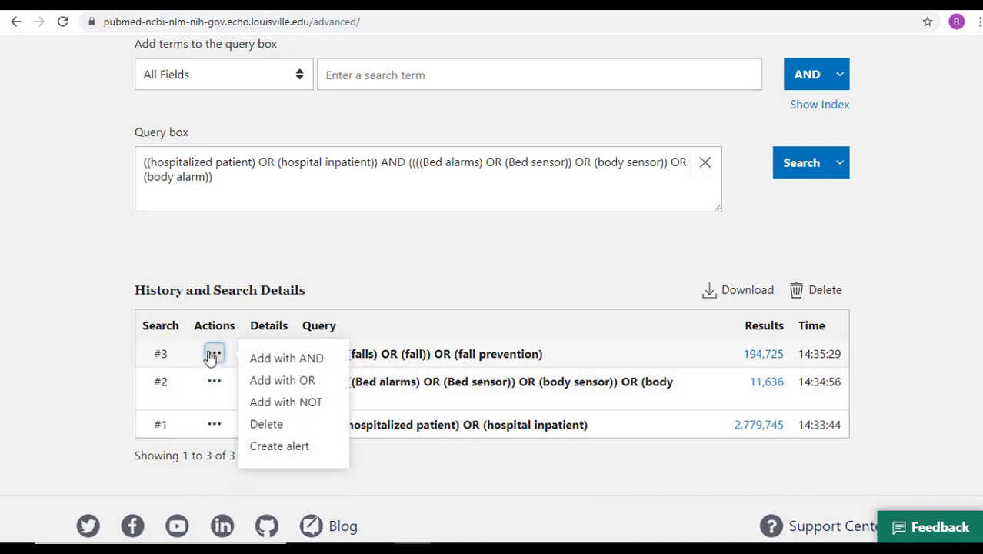
pyautogui.click(261, 362)
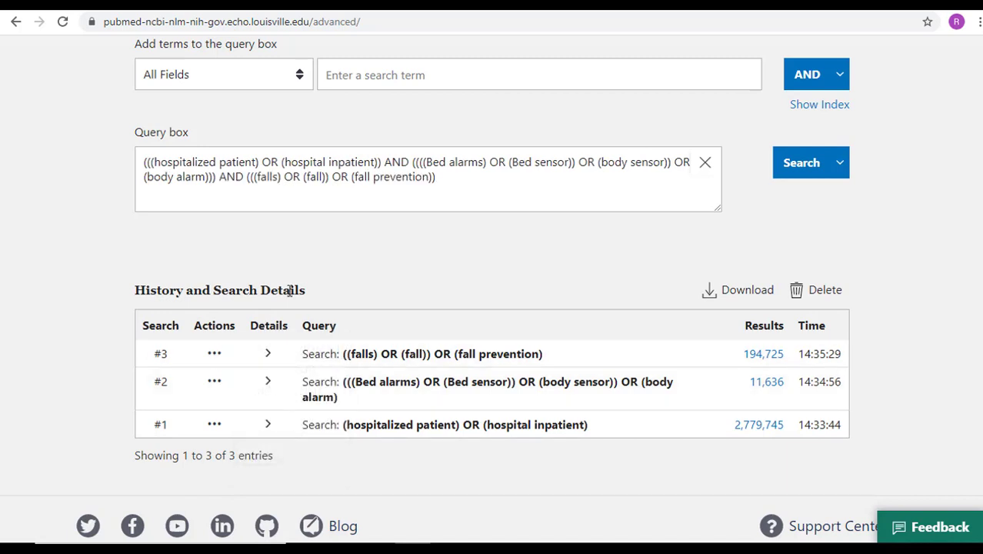
pyautogui.click(800, 164)
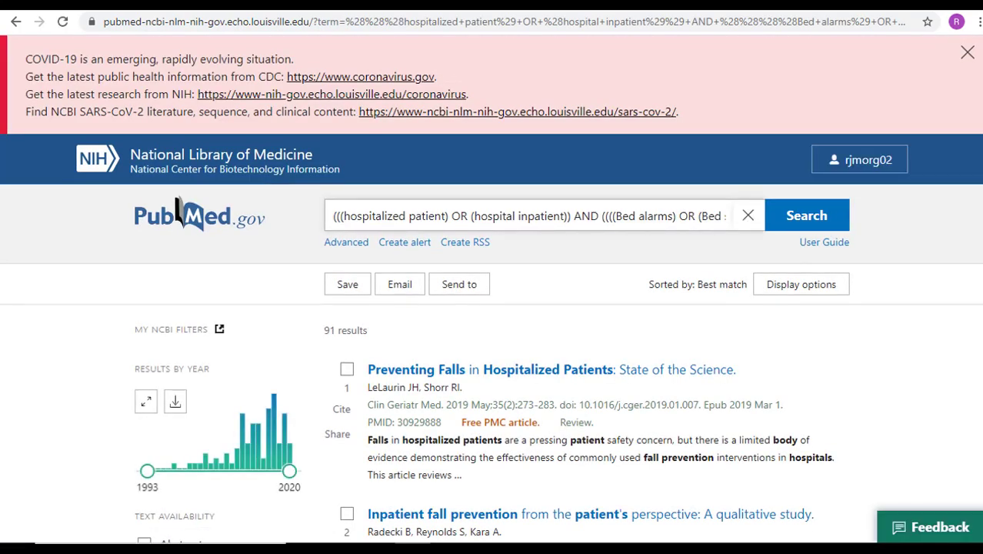
# - Limit the PubMed results to the years 2015 to 2020 and look over the filtered articles
pyautogui.scroll(-4, 178, 207)
pyautogui.scroll(-1, 490, 289)
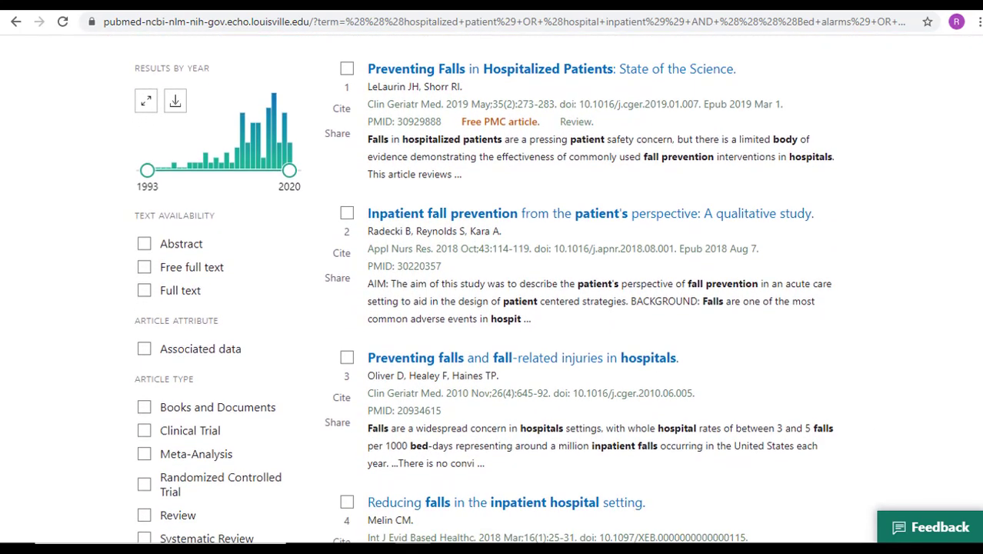
pyautogui.scroll(1, 491, 297)
pyautogui.scroll(-1, 484, 297)
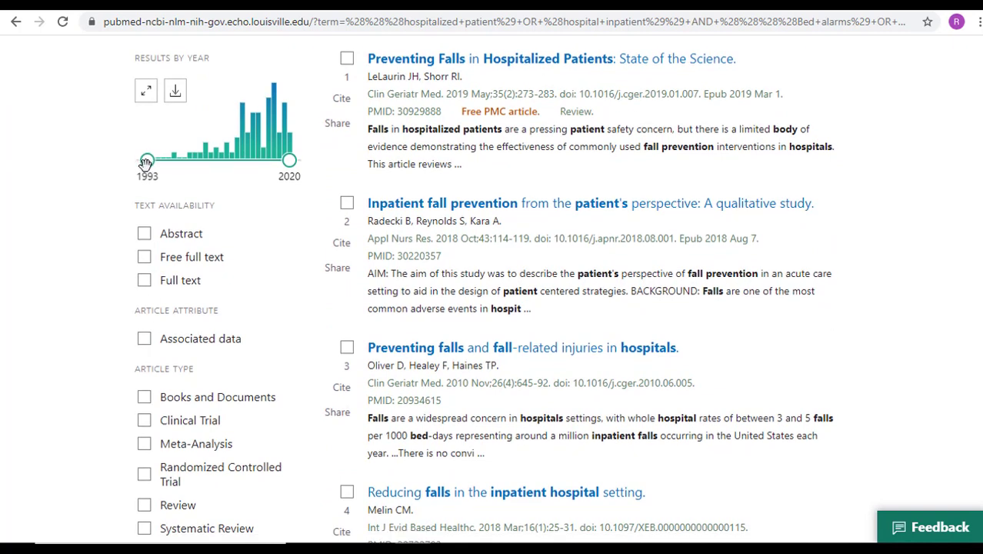
pyautogui.moveTo(147, 160); pyautogui.dragTo(260, 170)
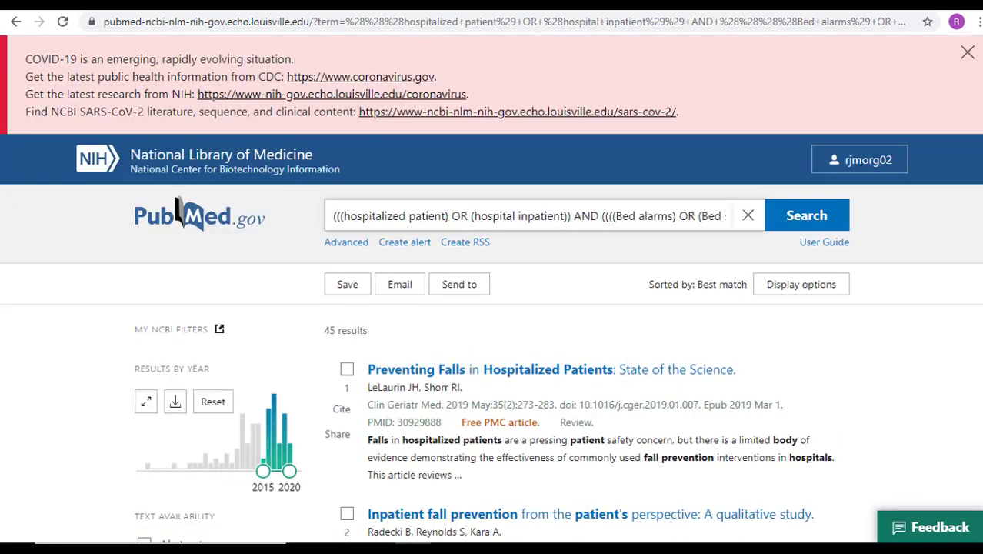
pyautogui.scroll(-5, 492, 308)
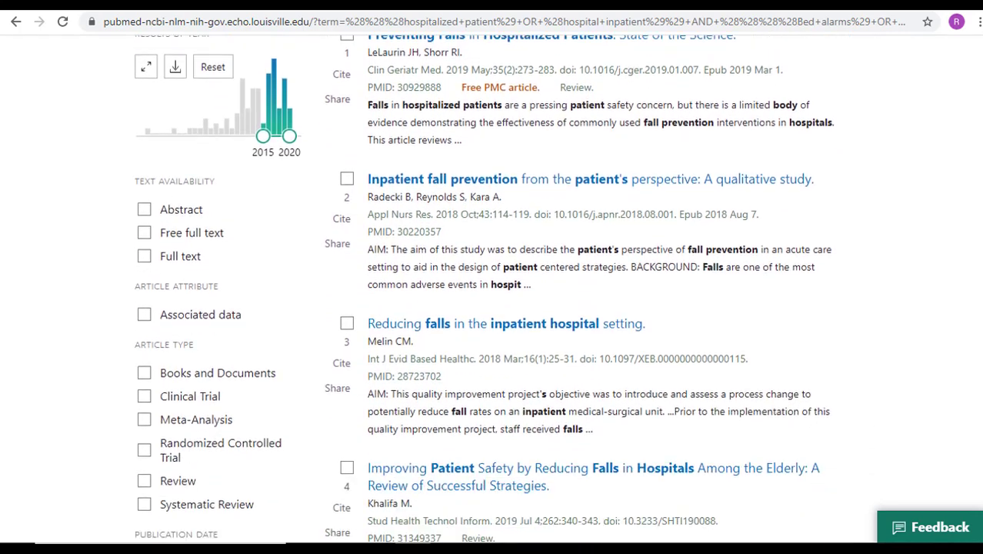
# - Filter the results to the Systematic Review article type, look over the matching record, and return to the results list
pyautogui.scroll(-3, 492, 308)
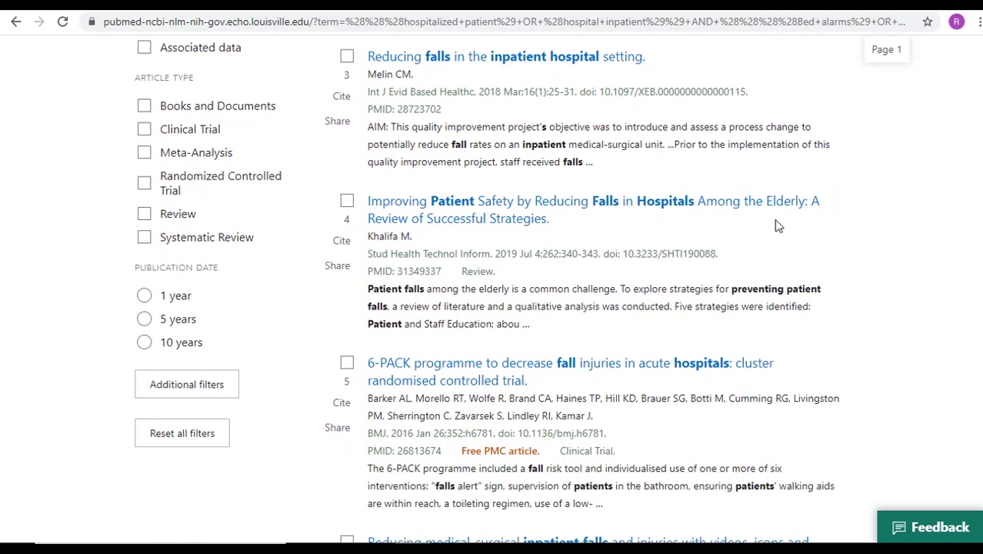
pyautogui.click(143, 241)
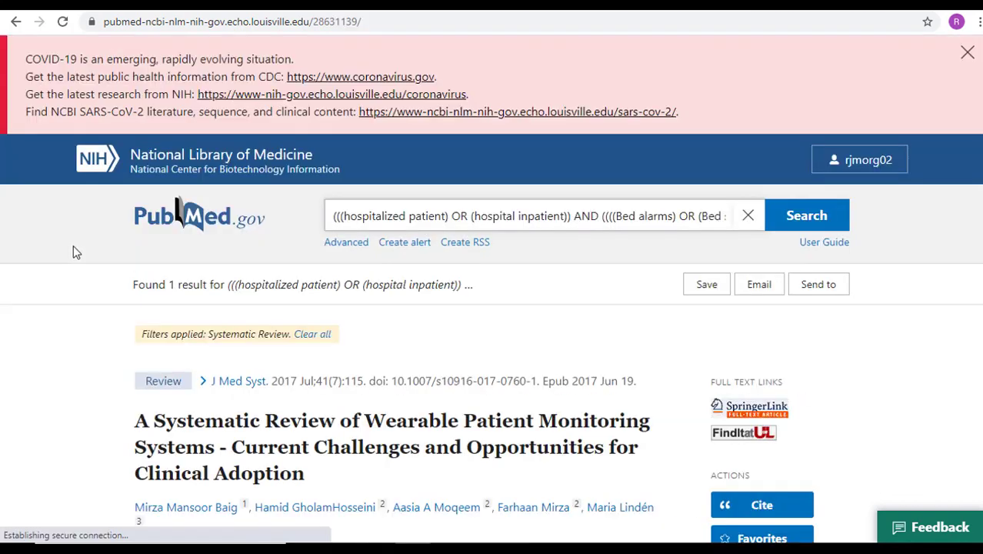
pyautogui.scroll(-1, 74, 247)
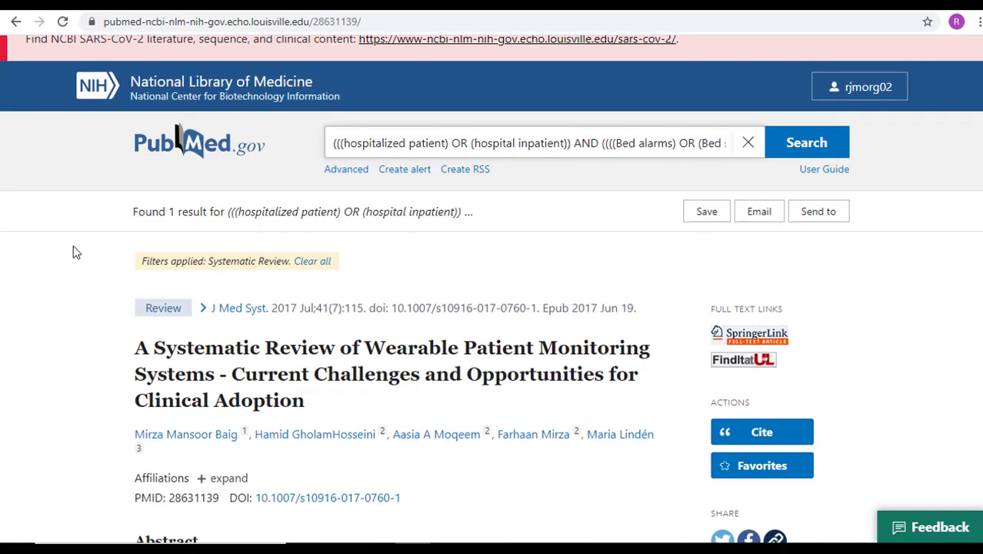
pyautogui.scroll(-1, 76, 252)
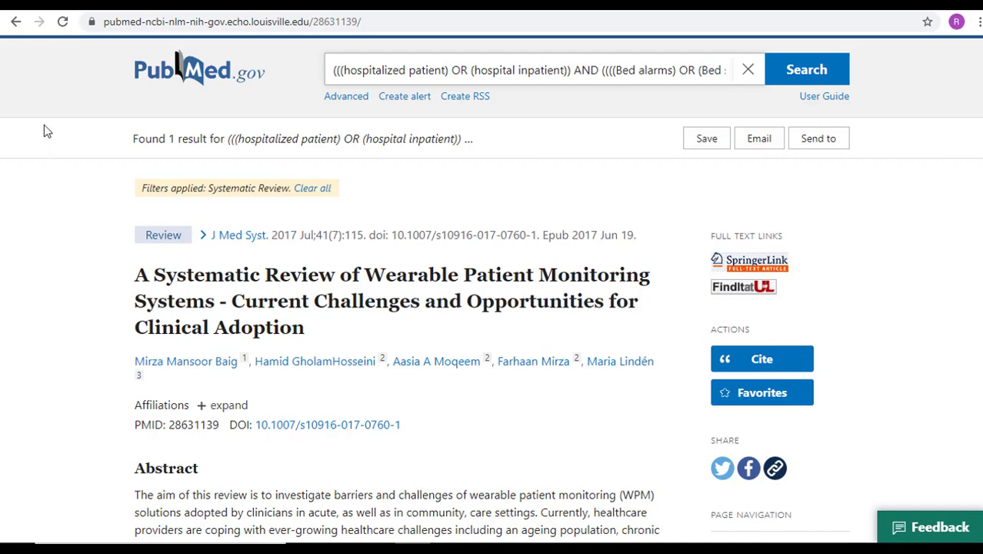
pyautogui.click(16, 22)
# - Filter the results to Randomized Controlled Trial, widen the year range to 2006–2020, and look over the matching articles
pyautogui.scroll(-4, 44, 292)
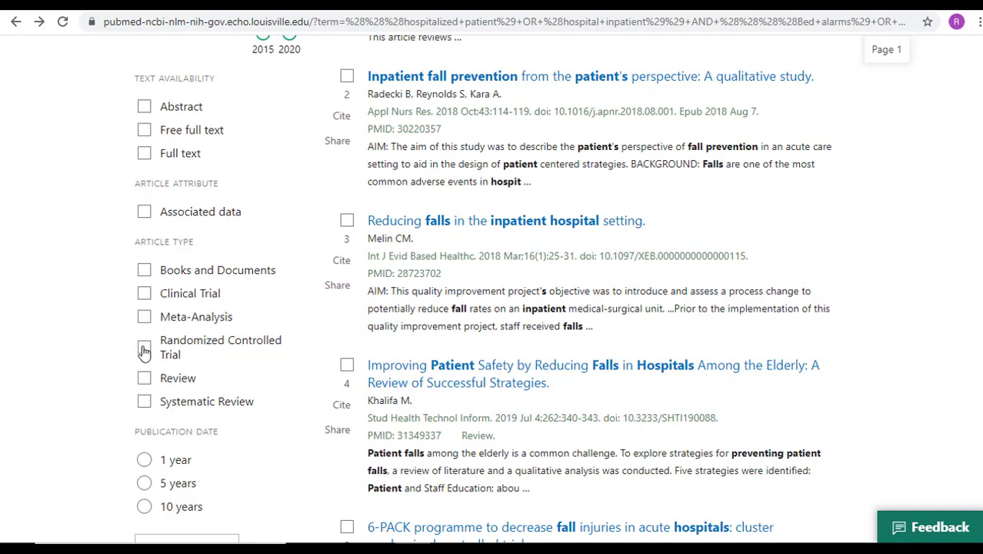
pyautogui.click(144, 351)
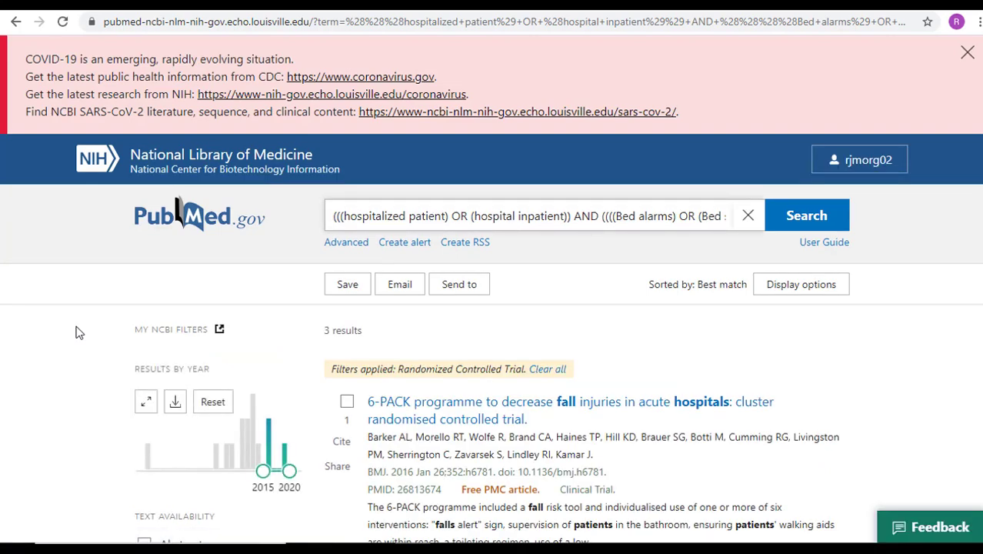
pyautogui.scroll(-2, 77, 332)
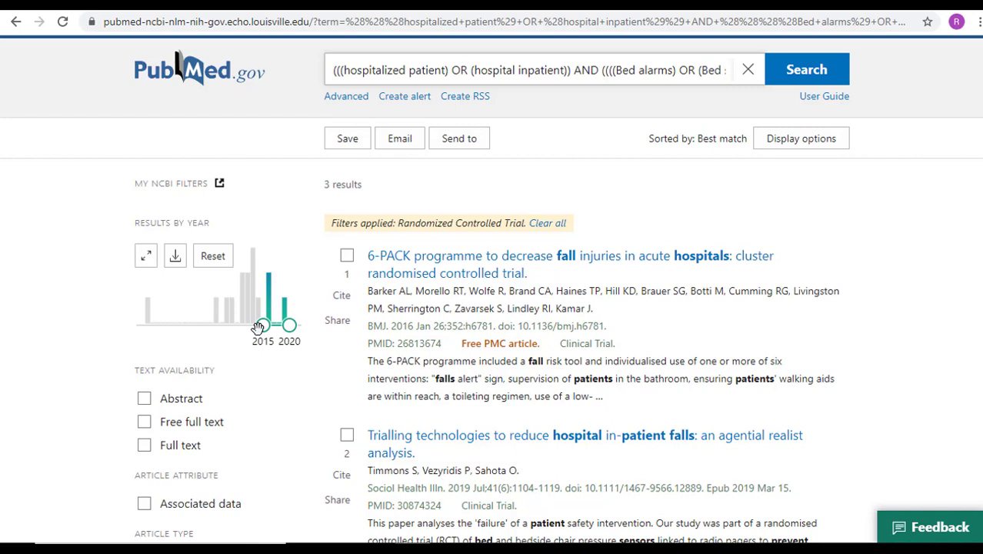
pyautogui.moveTo(260, 328); pyautogui.dragTo(214, 331)
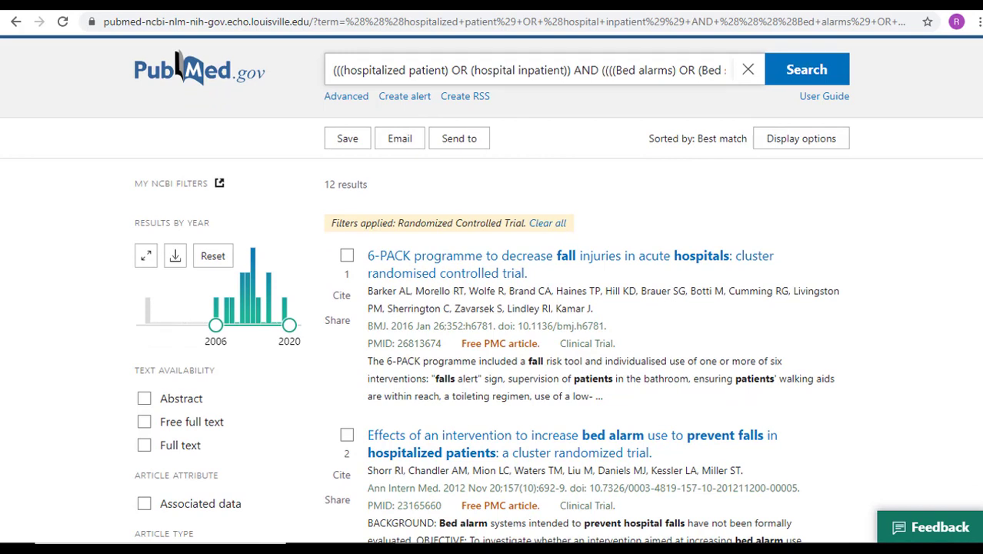
pyautogui.scroll(-3, 177, 66)
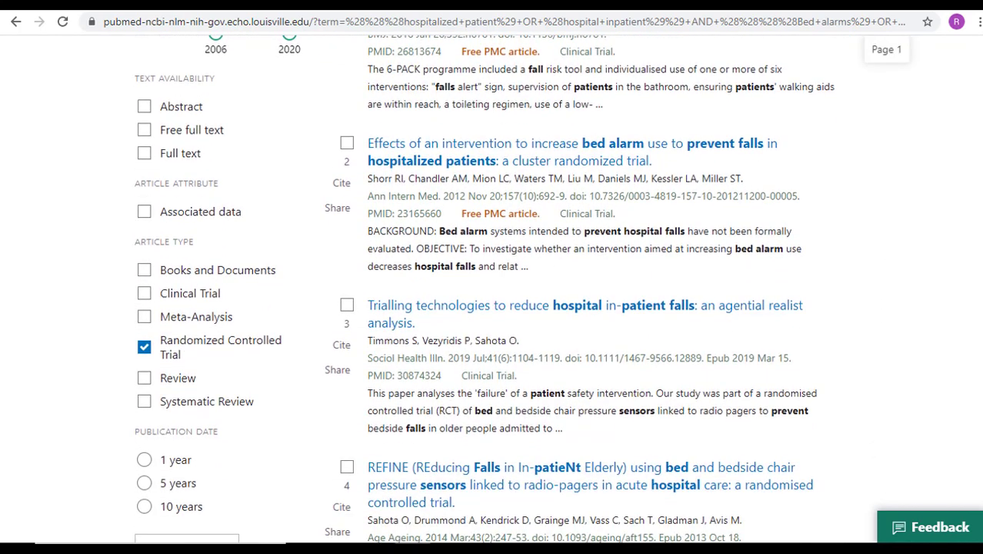
pyautogui.scroll(-1, 484, 290)
pyautogui.scroll(-1, 484, 289)
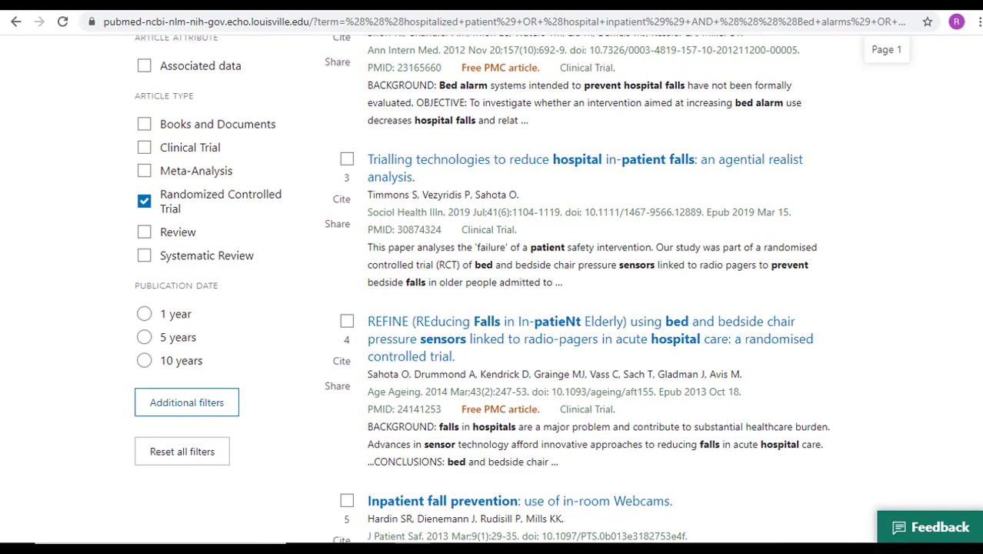
# - Add Case Reports, Clinical Study and Preprint to the article type filters offered beside the results
pyautogui.click(186, 403)
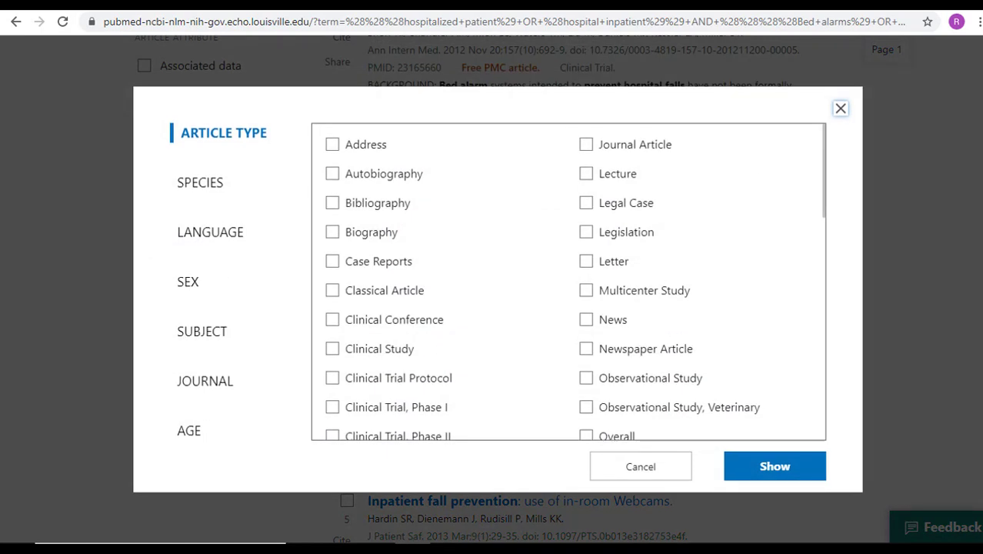
pyautogui.click(332, 260)
pyautogui.click(332, 349)
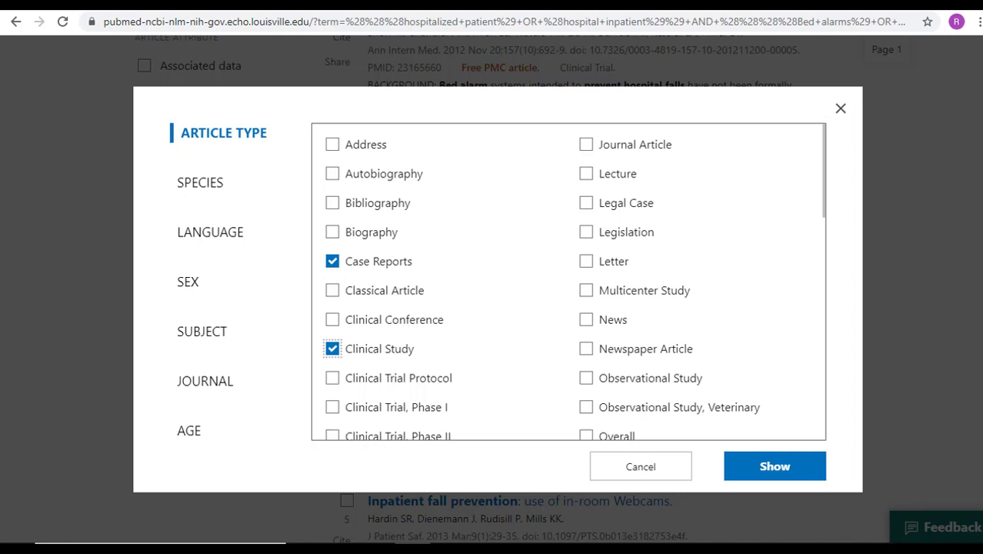
pyautogui.scroll(-2, 569, 281)
pyautogui.scroll(-1, 569, 282)
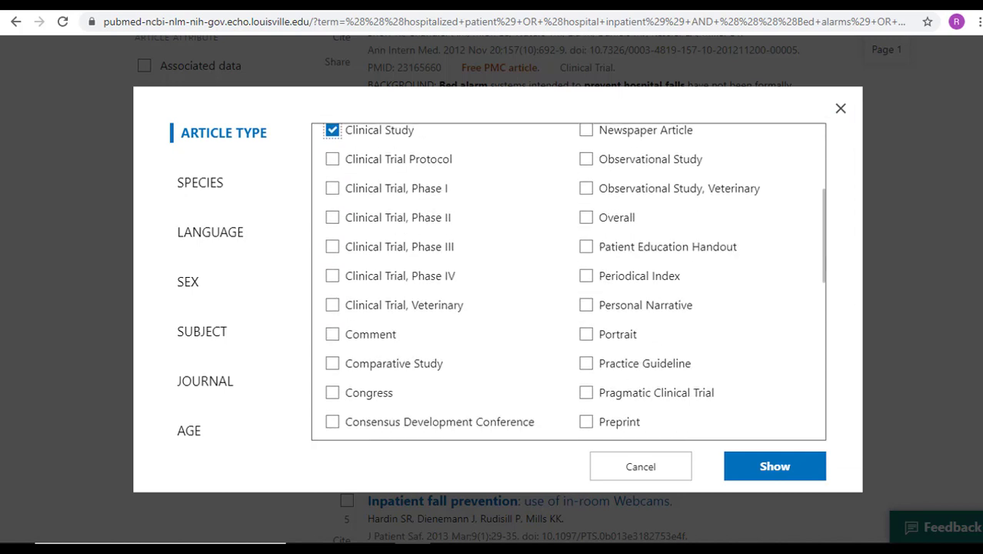
pyautogui.scroll(-2, 568, 282)
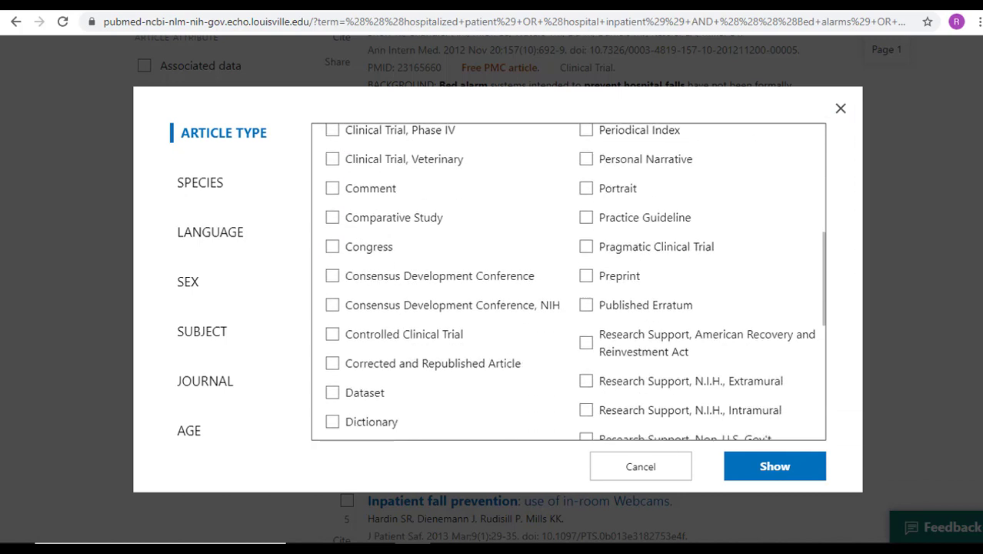
pyautogui.click(586, 275)
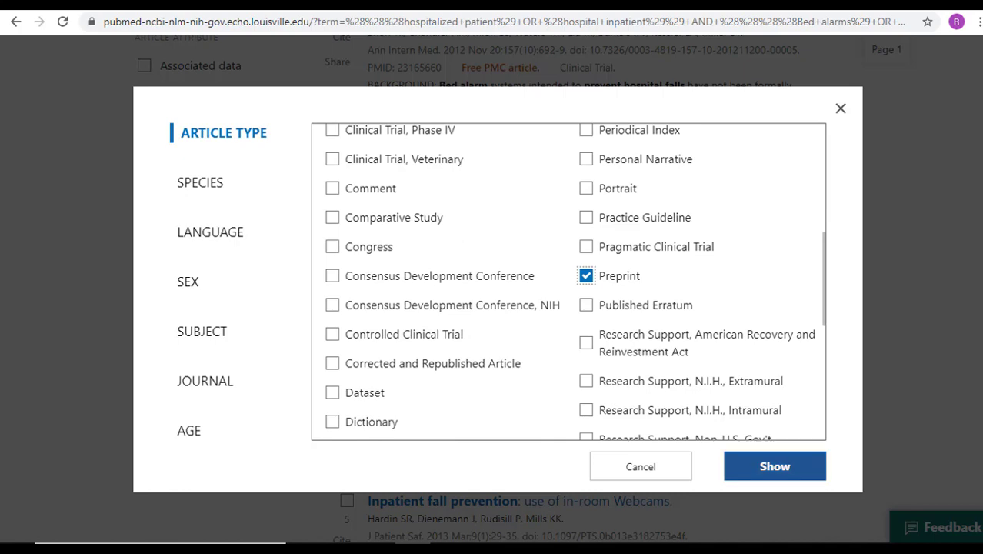
pyautogui.click(774, 466)
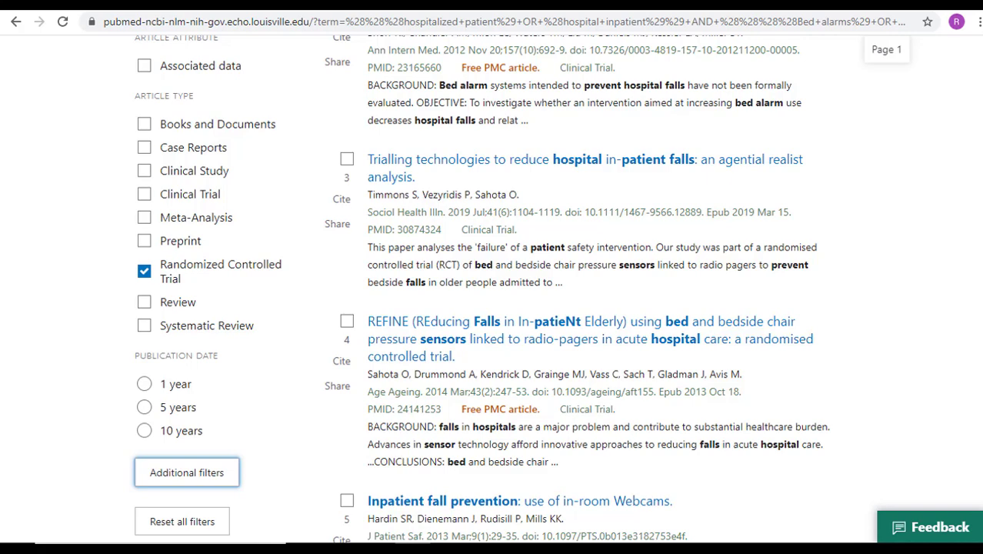
# - Replace the Randomized Controlled Trial filter with Case Reports, view the matching record, and return to the results list
pyautogui.click(144, 271)
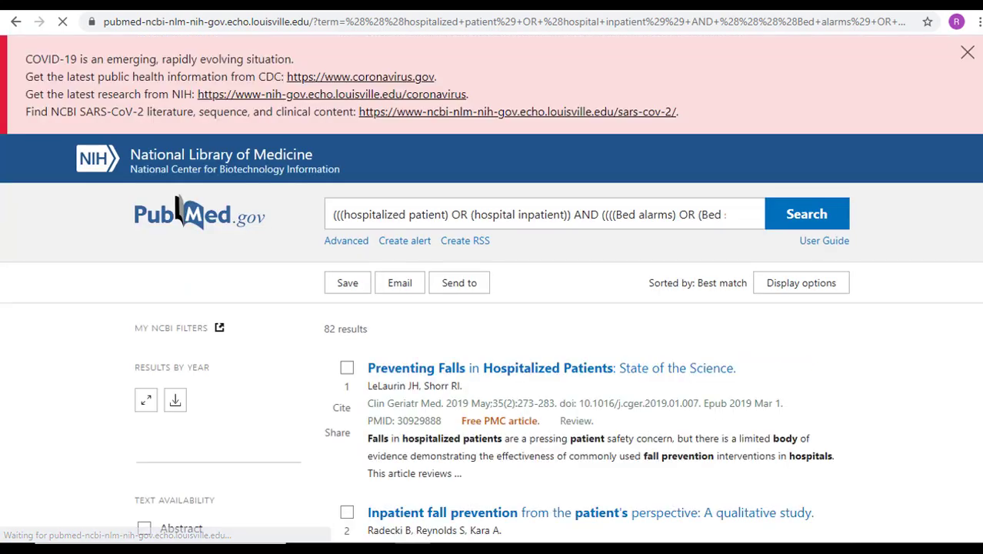
pyautogui.scroll(-5, 177, 199)
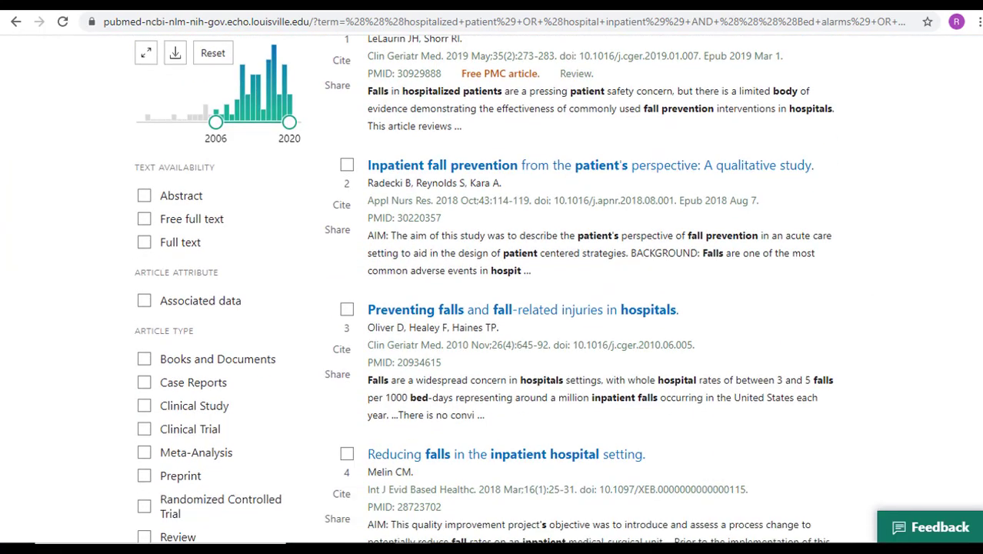
pyautogui.scroll(-2, 492, 292)
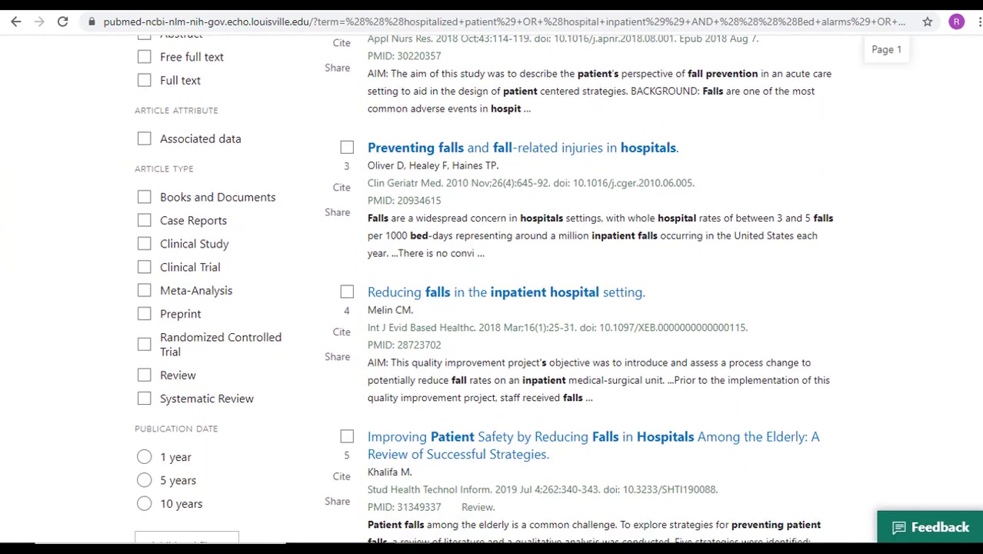
pyautogui.click(180, 220)
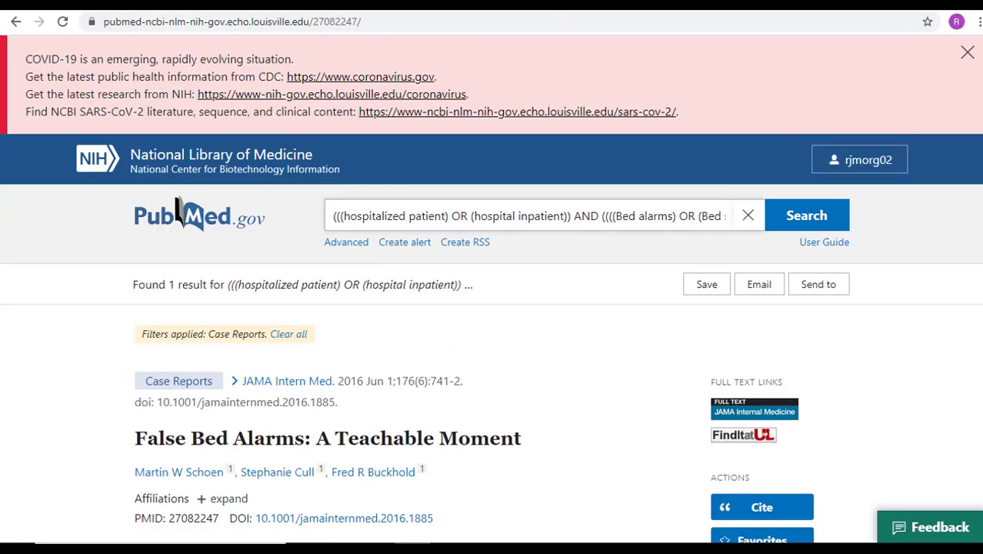
pyautogui.click(17, 22)
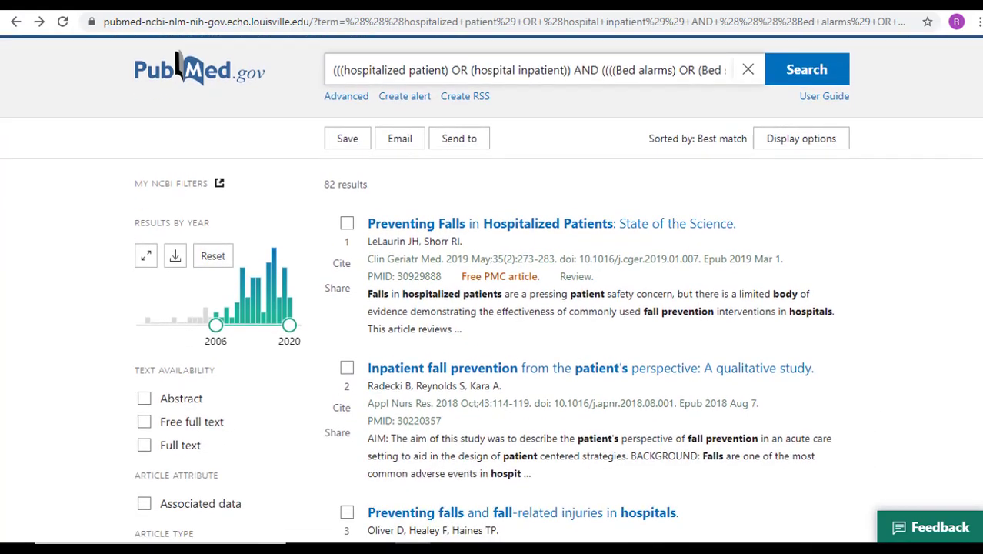
# - Reset all search filters and look over the unfiltered results
pyautogui.scroll(-10, 492, 308)
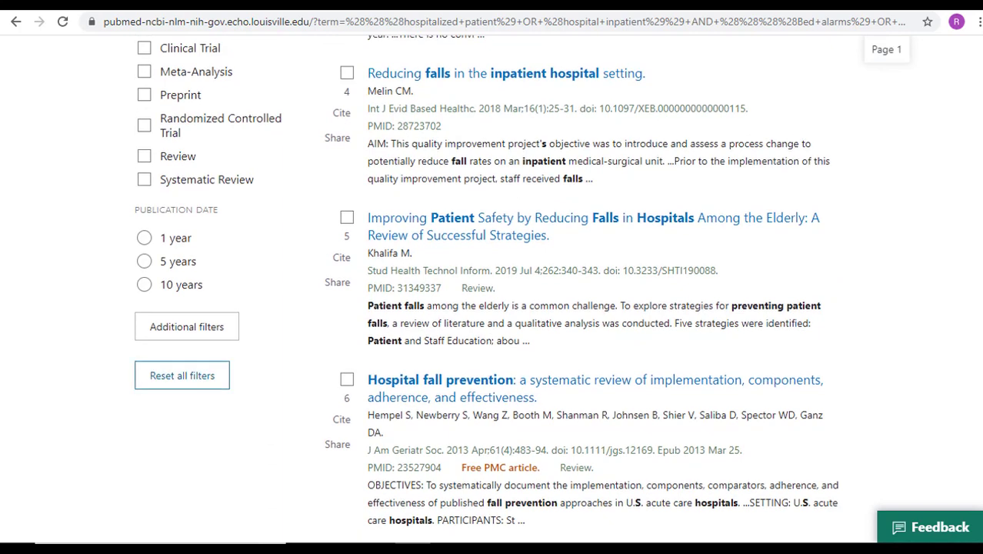
pyautogui.click(182, 375)
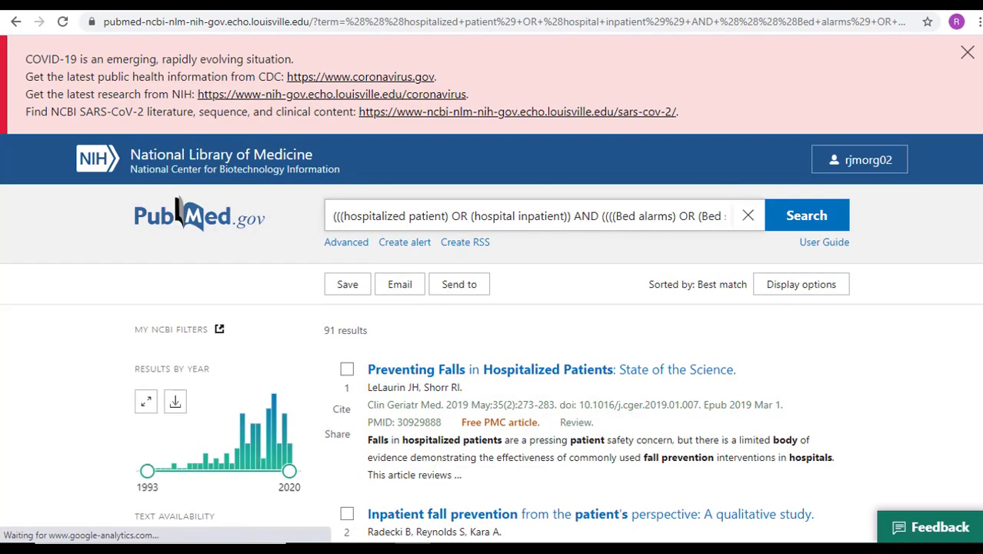
pyautogui.scroll(-2, 493, 308)
pyautogui.scroll(-2, 492, 307)
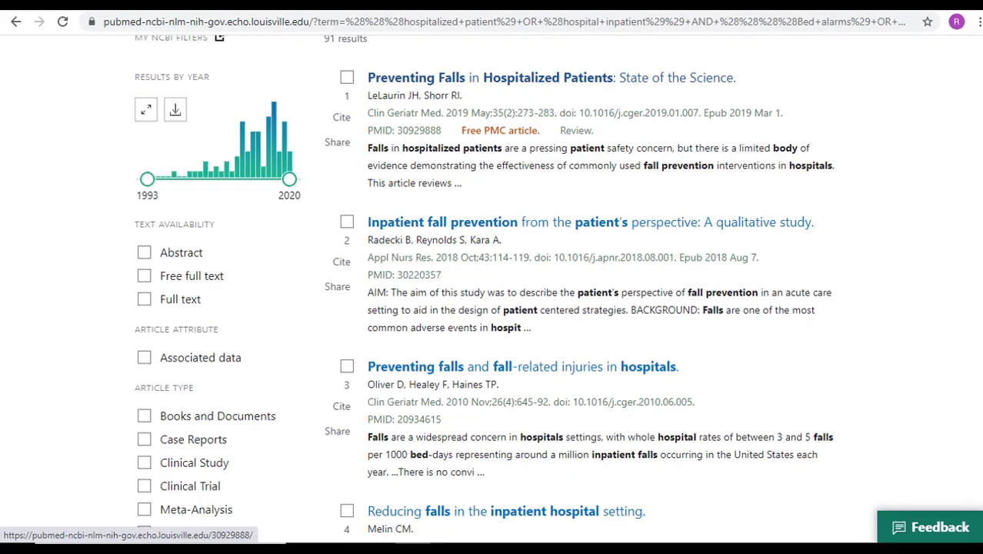
# - Open the free PMC full text of "Preventing Falls in Hospitalized Patients: State of the Science", and return to the search results
pyautogui.click(550, 78)
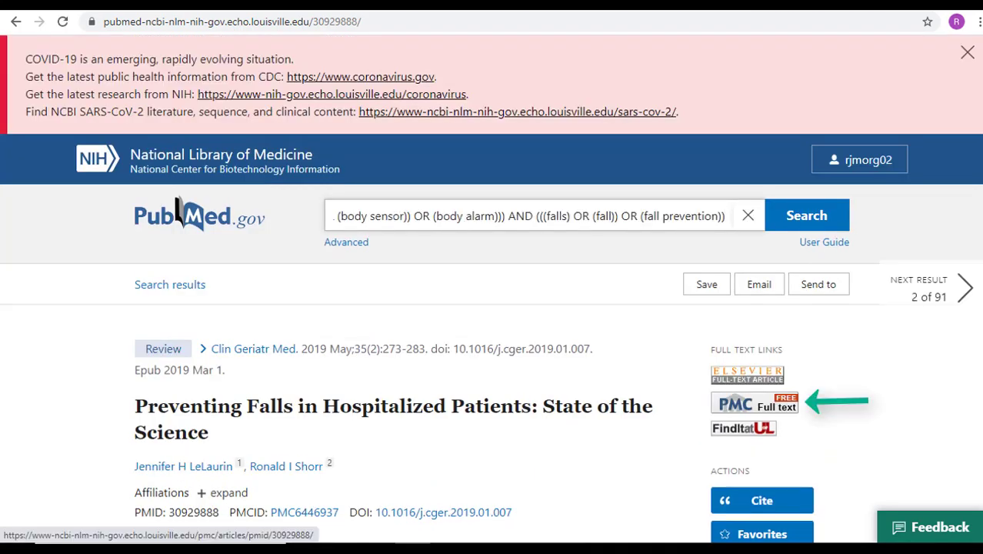
pyautogui.click(753, 404)
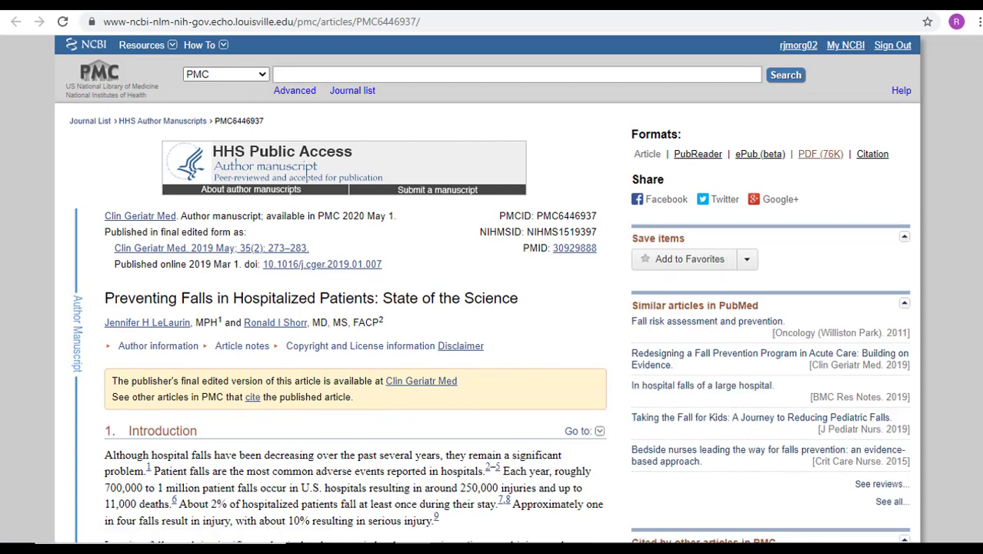
pyautogui.hotkey('alt', 'Left')
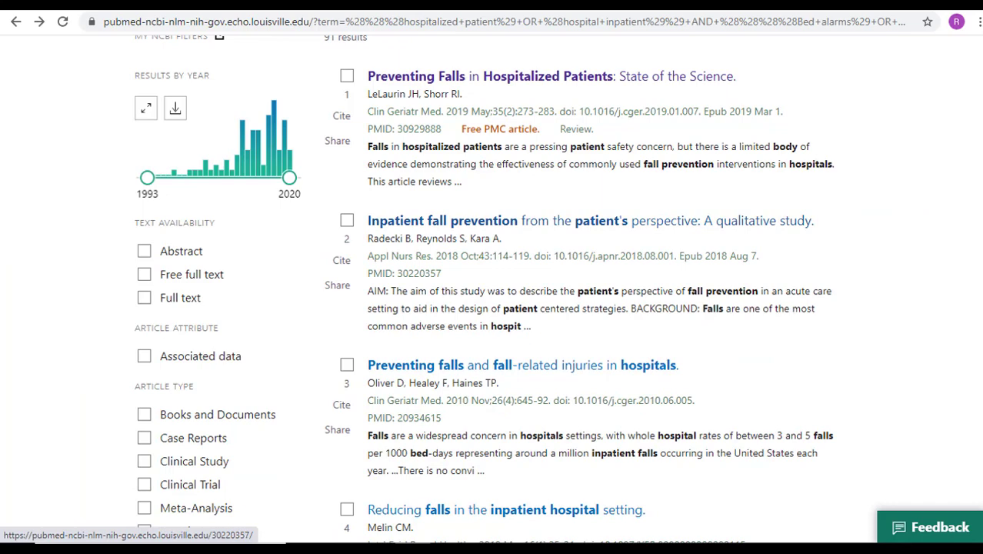
# - Open the record for "Preventing falls and fall-related injuries in hospitals" and view its abstract and full text links
pyautogui.scroll(-1, 492, 308)
pyautogui.click(462, 292)
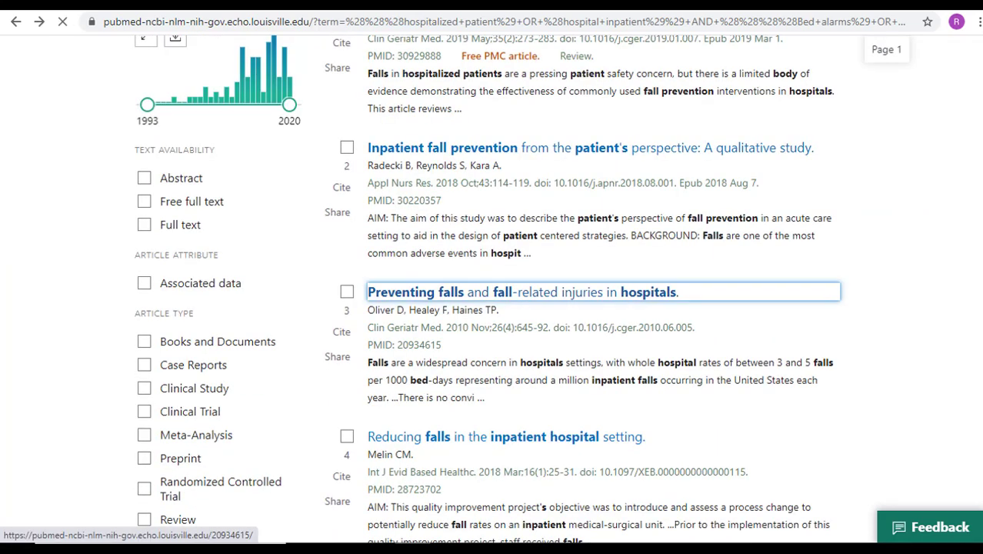
pyautogui.scroll(-2, 493, 307)
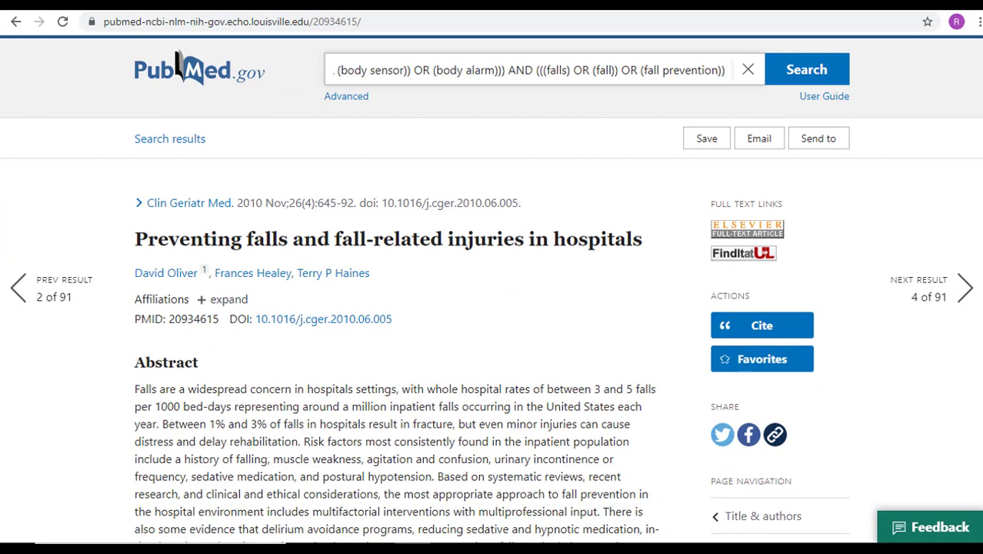